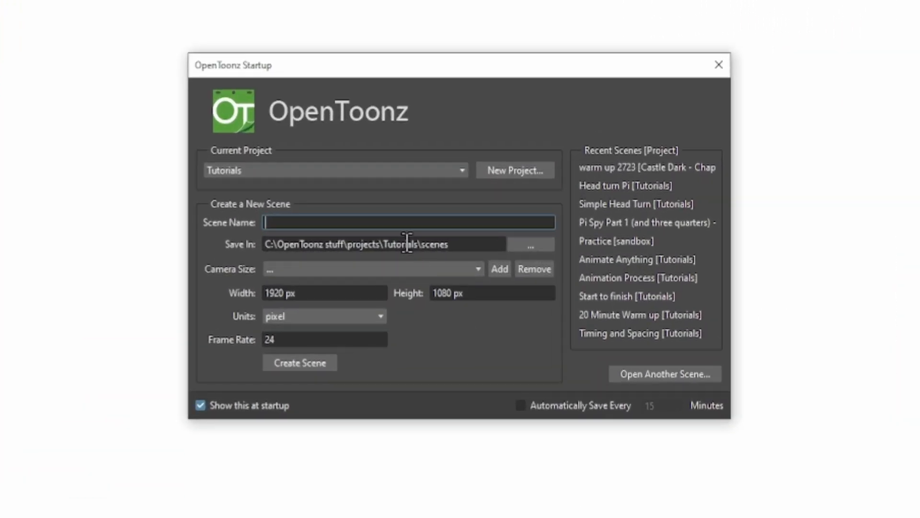
- Create a scene named Head Turn Demo in the Tutorials project at 1920 × 1080 px and 24 frames per second
text(Head Turn Demo)
click(245, 173)
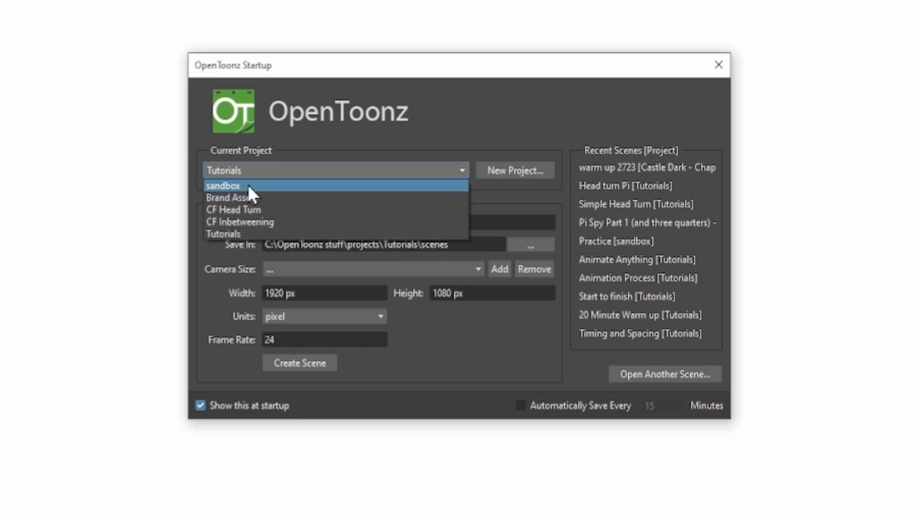
click(301, 154)
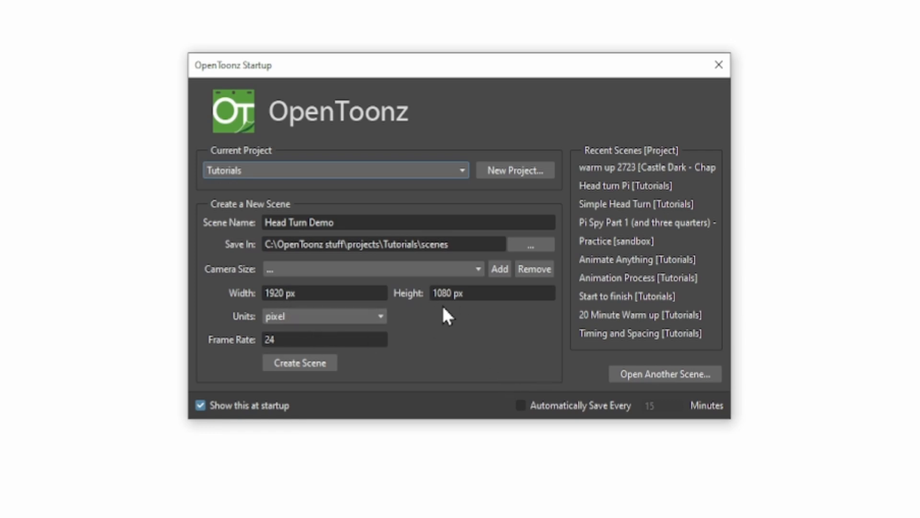
click(301, 316)
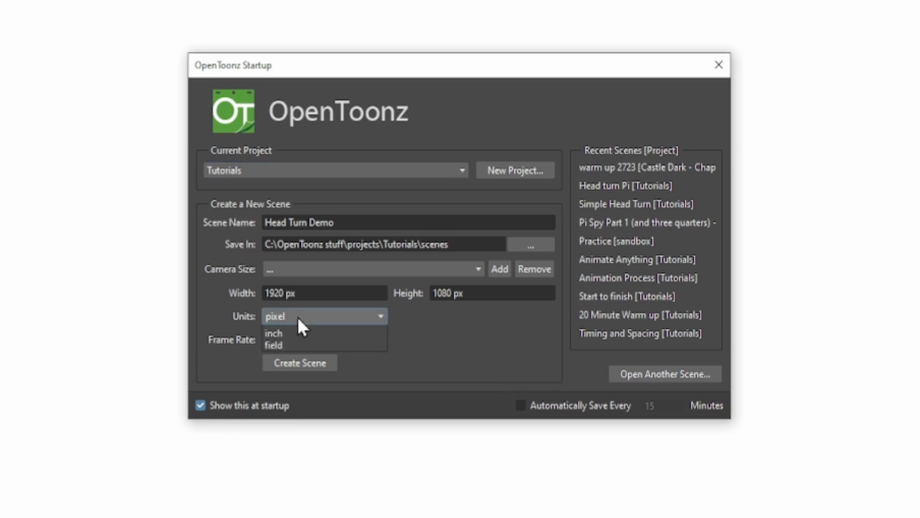
click(272, 318)
click(288, 342)
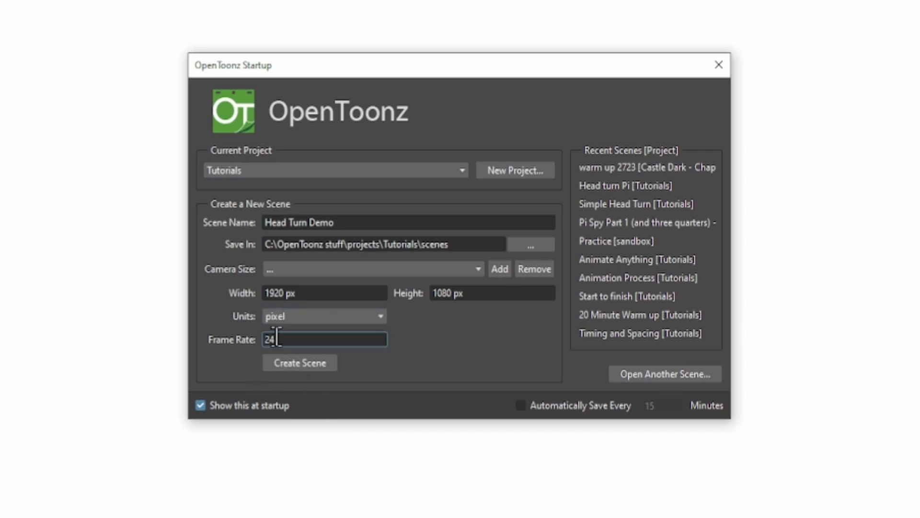
click(309, 363)
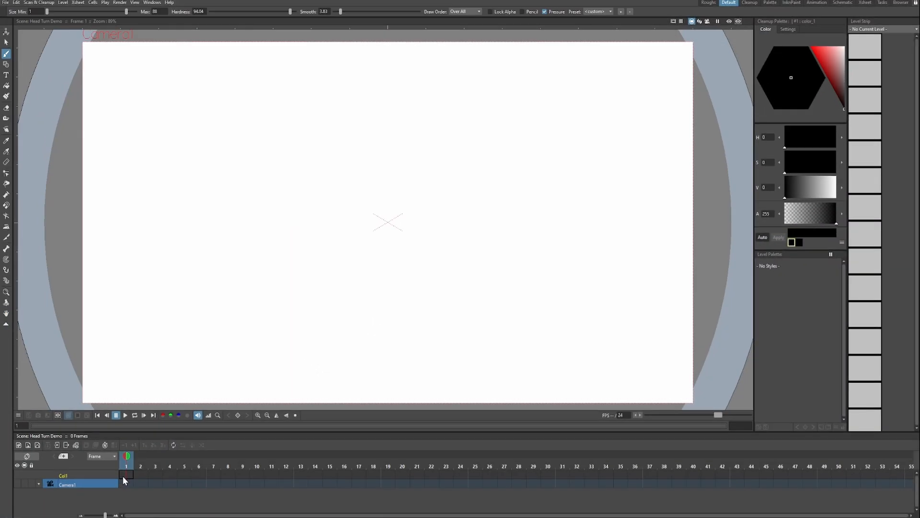
- Create a 3000 × 3000 px Toonz Raster Level named AZ in frame 1 and save the scene
click(125, 474)
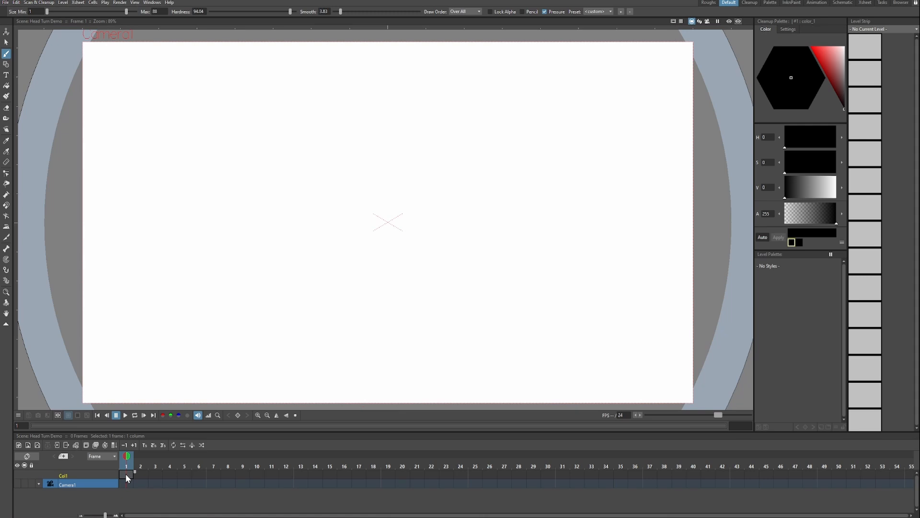
right_click(131, 481)
click(161, 488)
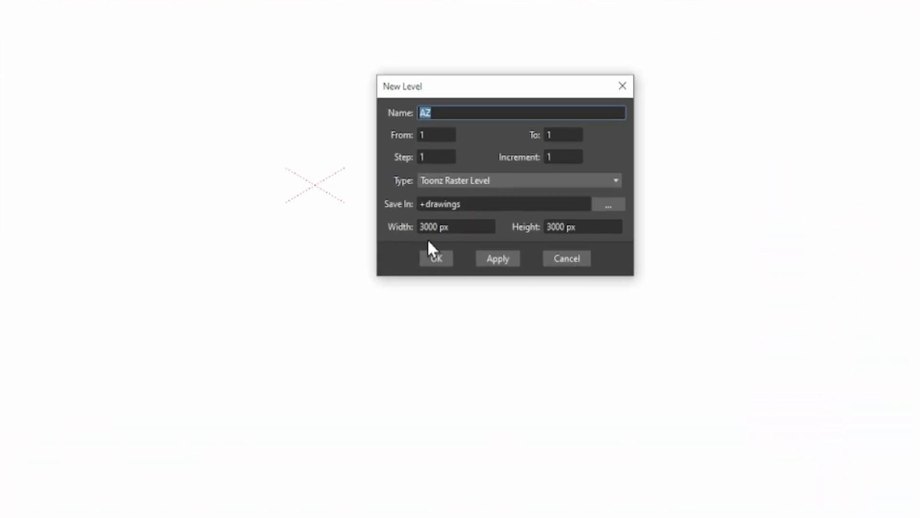
click(577, 226)
click(437, 258)
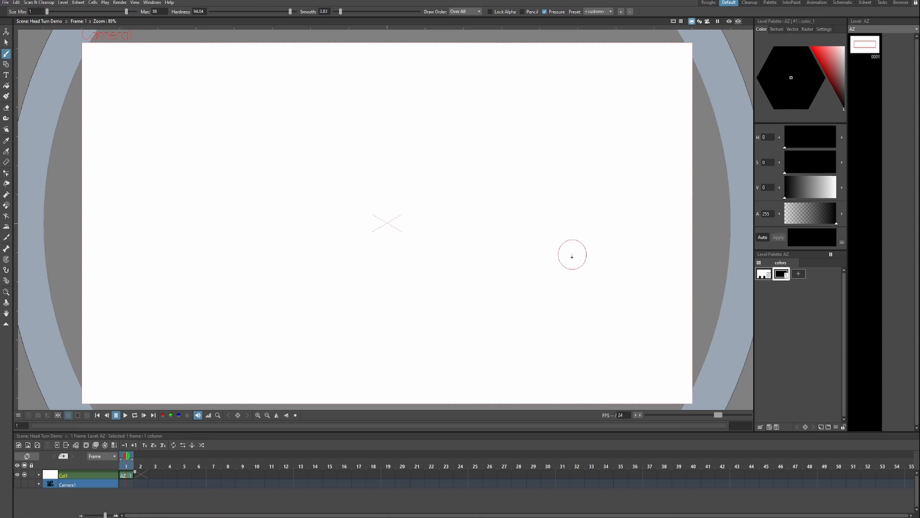
key(ctrl+s)
- Assign the blue pencil raster brush to color_1, try it with test strokes on the canvas, and undo them
click(807, 29)
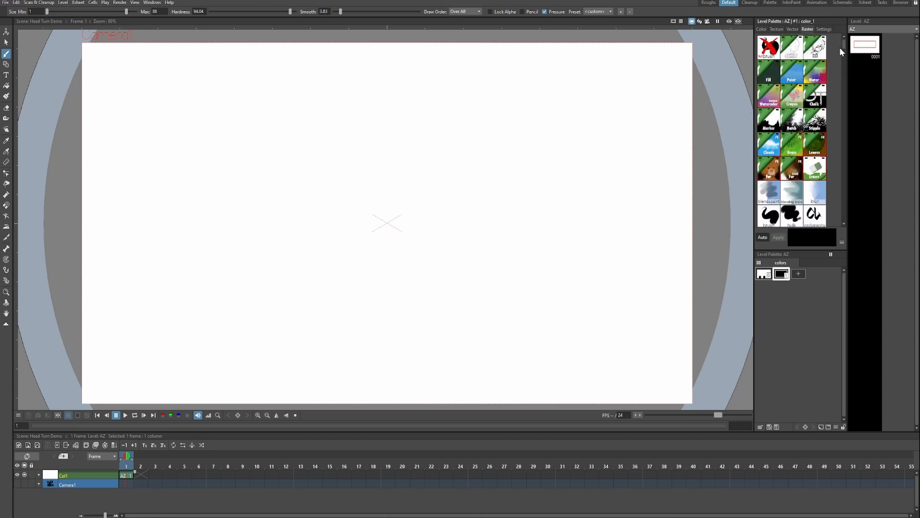
mouse_move(842, 44)
mouse_down()
mouse_move(838, 81)
mouse_move(829, 84)
mouse_up()
click(769, 130)
mouse_move(549, 251)
mouse_down()
mouse_move(519, 283)
mouse_move(540, 296)
mouse_move(533, 329)
mouse_up()
key(ctrl+z)
mouse_move(551, 214)
mouse_down()
mouse_move(520, 223)
mouse_move(504, 318)
mouse_move(584, 261)
mouse_move(495, 249)
mouse_move(483, 297)
mouse_up()
key(ctrl+z)
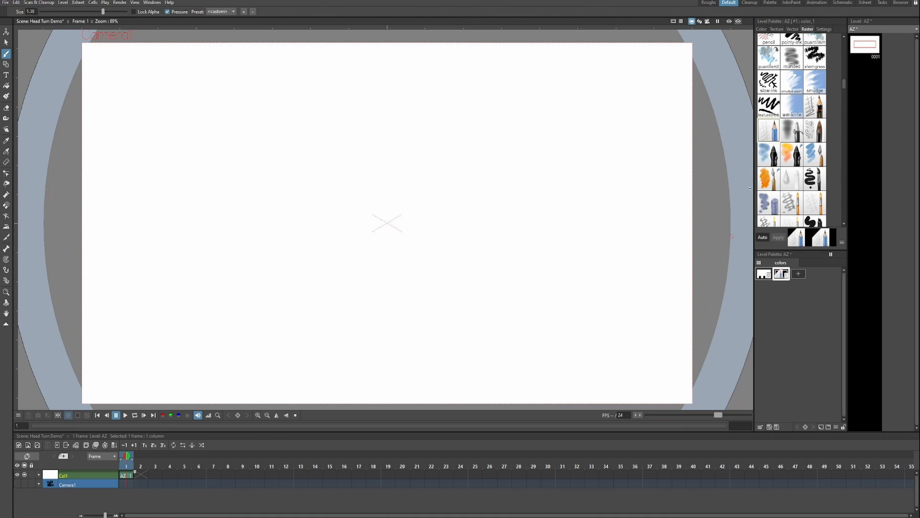
- Set the pencil brush's hardness to 1, then draw a test stroke and undo it
click(823, 29)
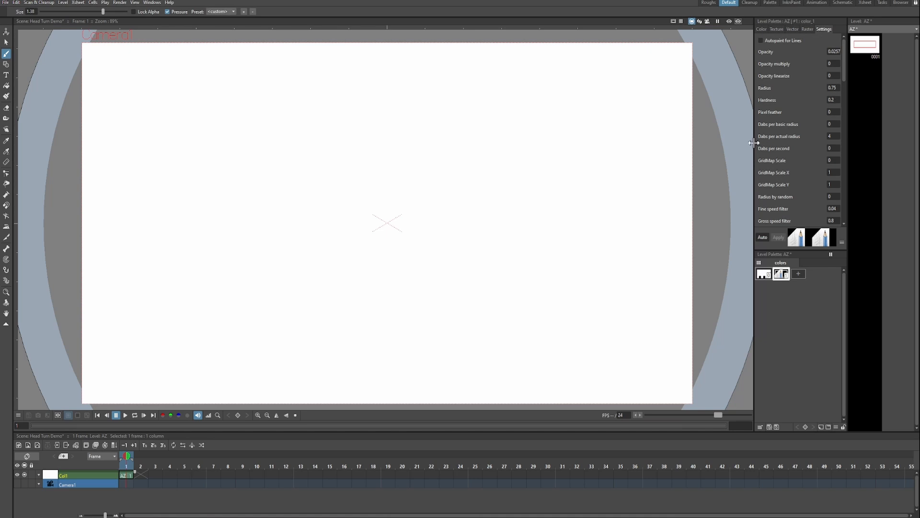
drag(755, 143, 718, 140)
scroll(821, 76, down, 3)
drag(821, 73, 827, 73)
mouse_move(566, 197)
mouse_down()
mouse_move(585, 213)
mouse_move(518, 311)
mouse_move(593, 260)
mouse_move(484, 247)
mouse_up()
key(ctrl+z)
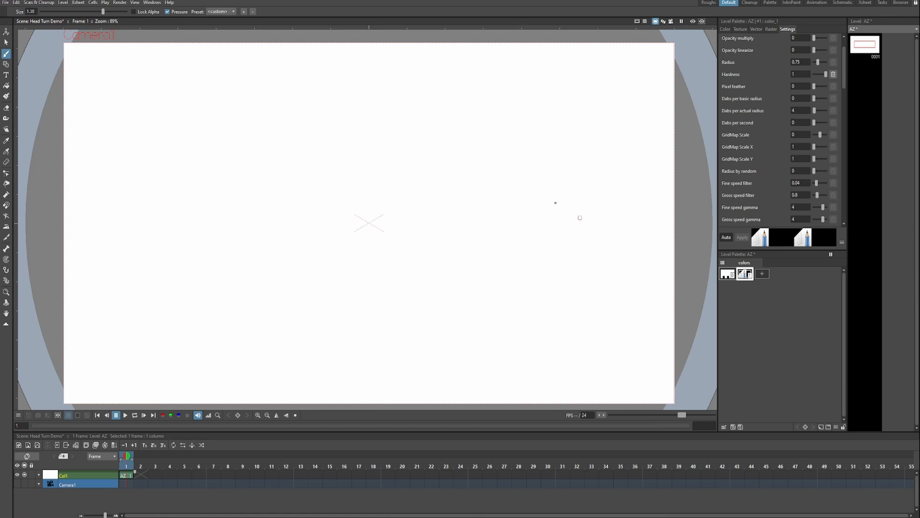
click(757, 30)
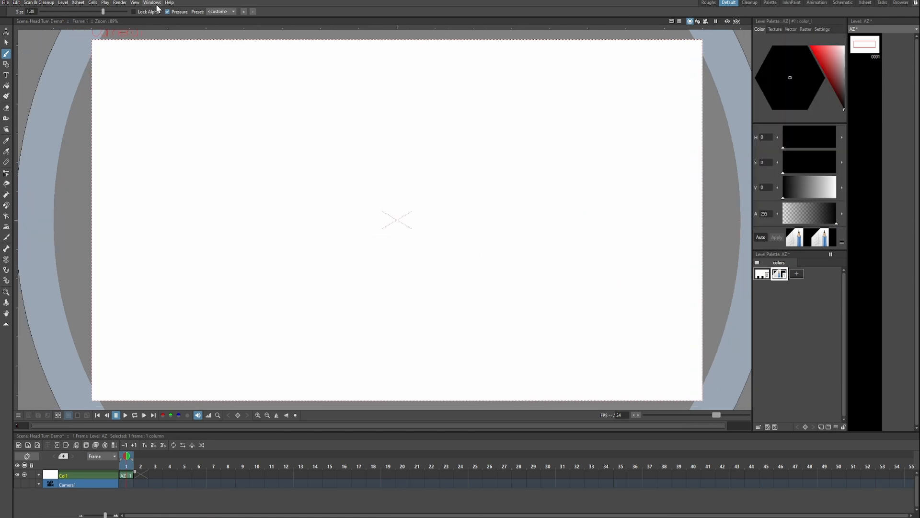
- Unlock the room panes, dock the style editor and level palette between the toolbar and the viewer, and lock the panes again
click(152, 2)
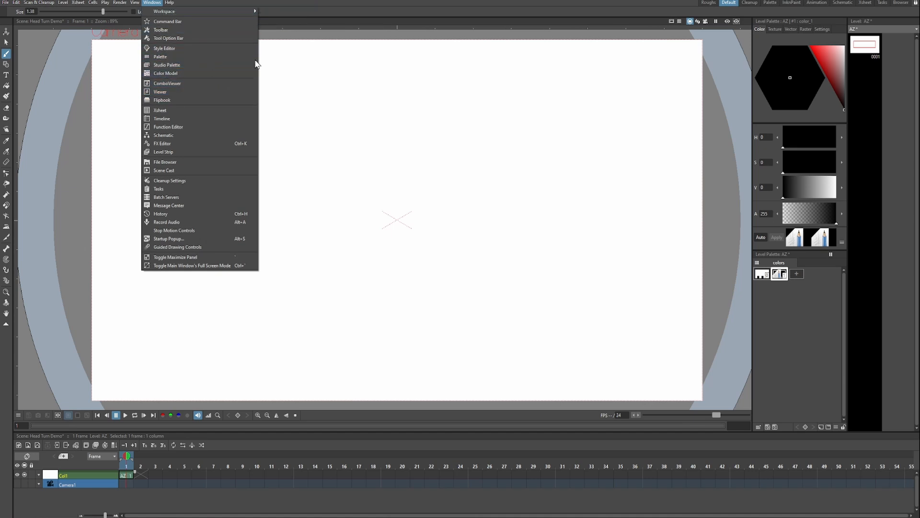
mouse_move(192, 11)
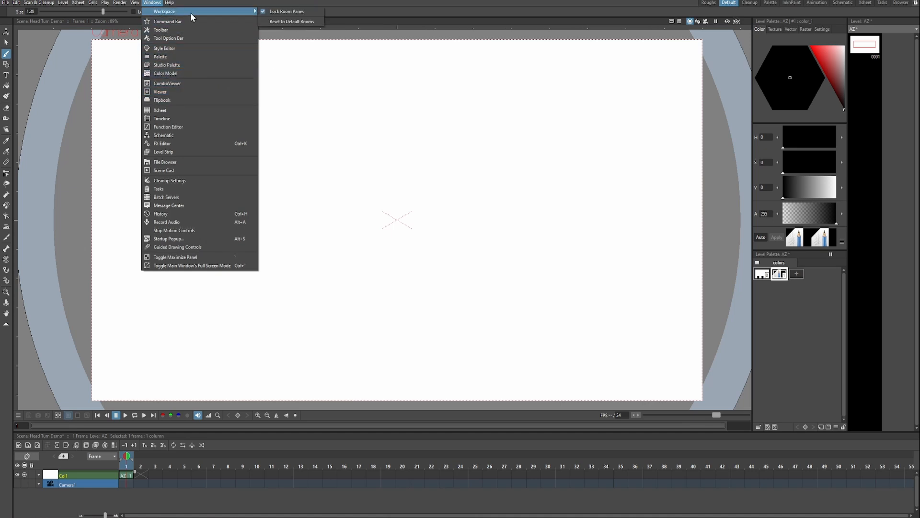
click(263, 12)
drag(810, 22, 42, 434)
drag(220, 254, 209, 257)
drag(36, 415, 116, 428)
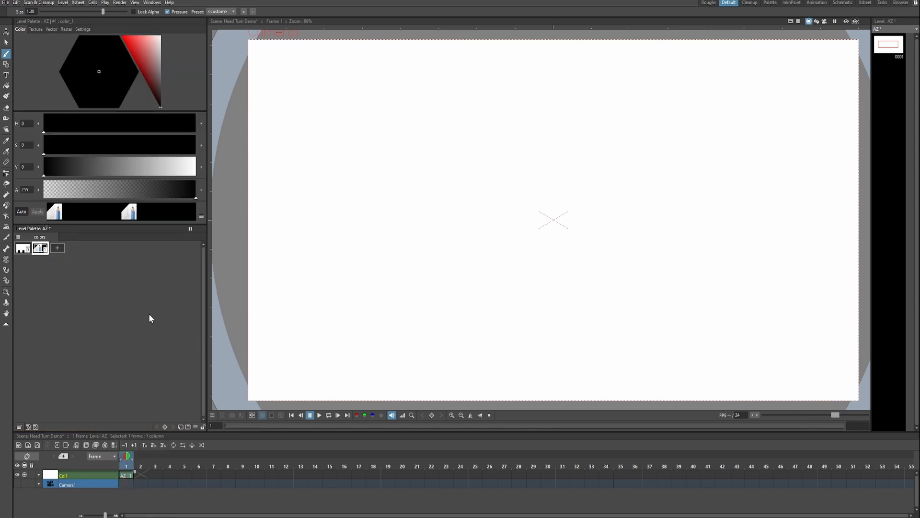
click(152, 2)
mouse_move(156, 14)
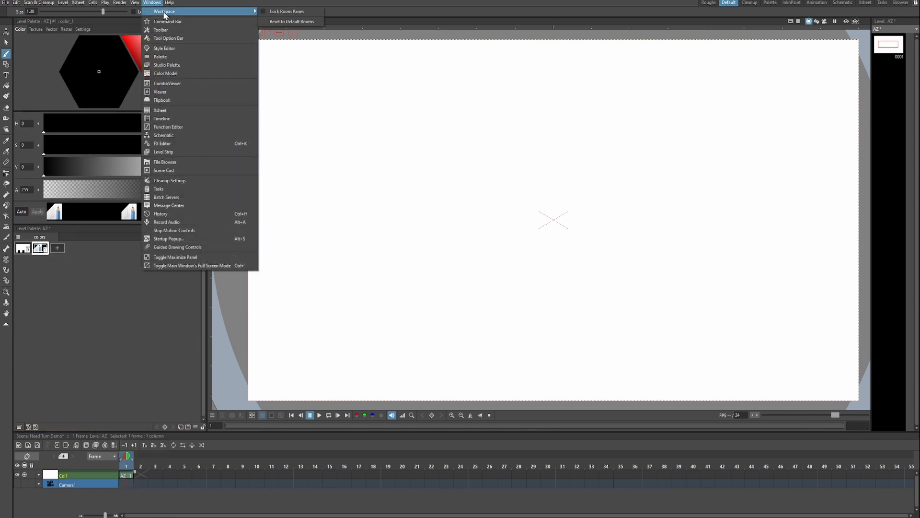
click(287, 12)
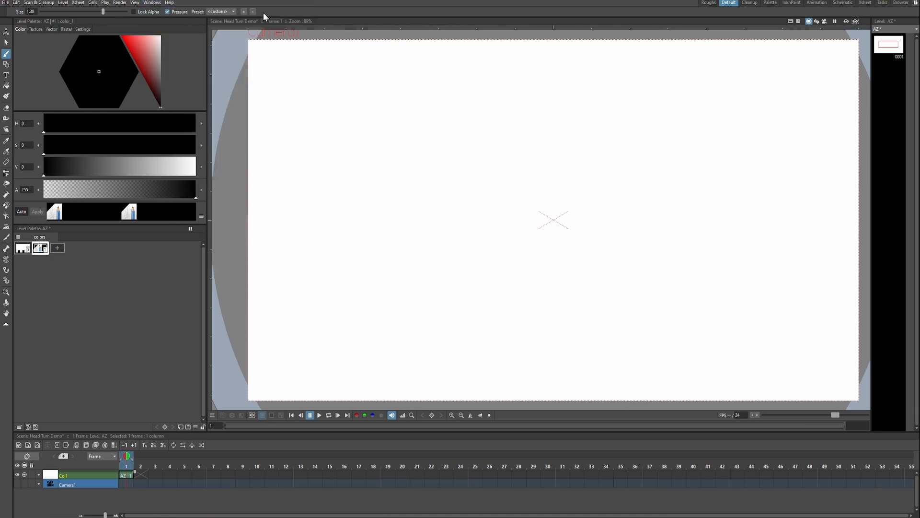
drag(652, 235, 624, 232)
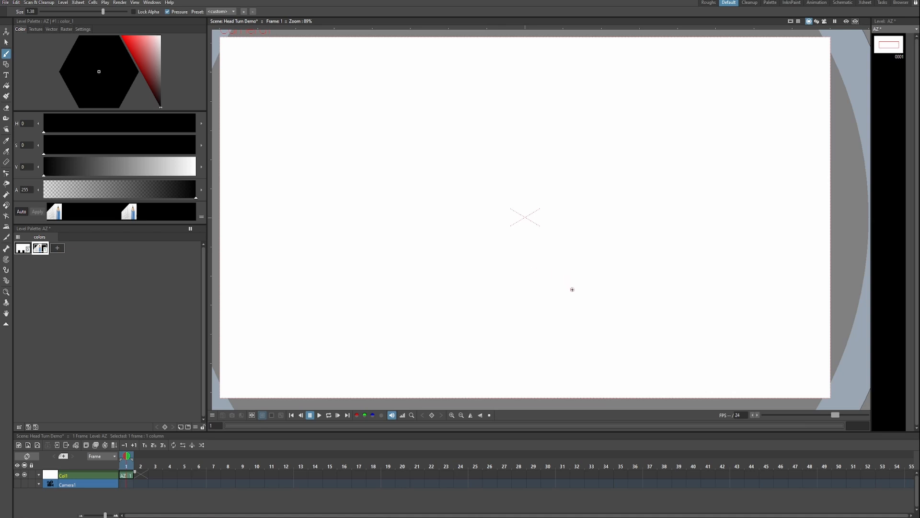
mouse_move(384, 205)
mouse_down()
mouse_move(404, 199)
mouse_move(401, 225)
mouse_up()
drag(411, 189, 410, 228)
drag(623, 142, 637, 145)
mouse_move(601, 141)
mouse_down()
mouse_move(588, 154)
mouse_move(627, 220)
mouse_up()
mouse_move(639, 169)
mouse_down()
mouse_move(638, 219)
mouse_move(628, 231)
mouse_up()
key(ctrl+z)
key(ctrl+z)
key(ctrl+z)
key(ctrl+z)
key(ctrl+z)
key(ctrl+z)
key(ctrl+z)
key(ctrl+z)
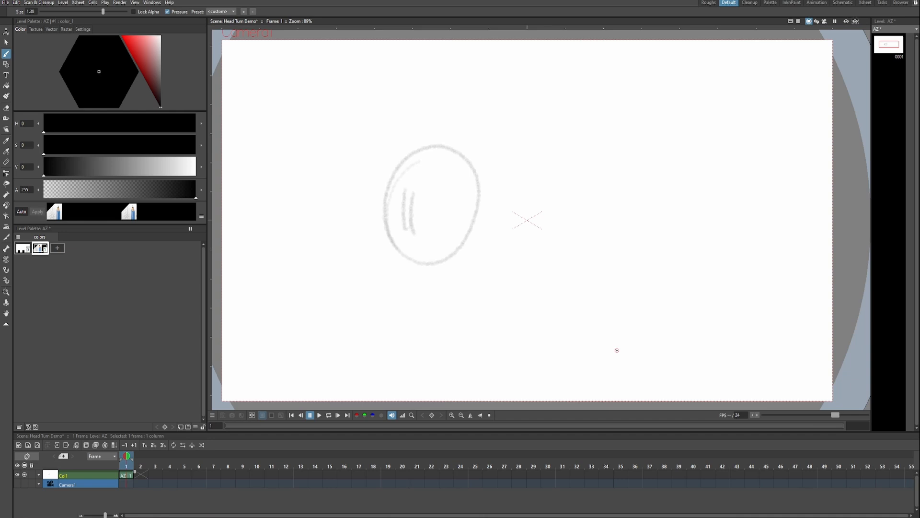
middle_click(578, 319)
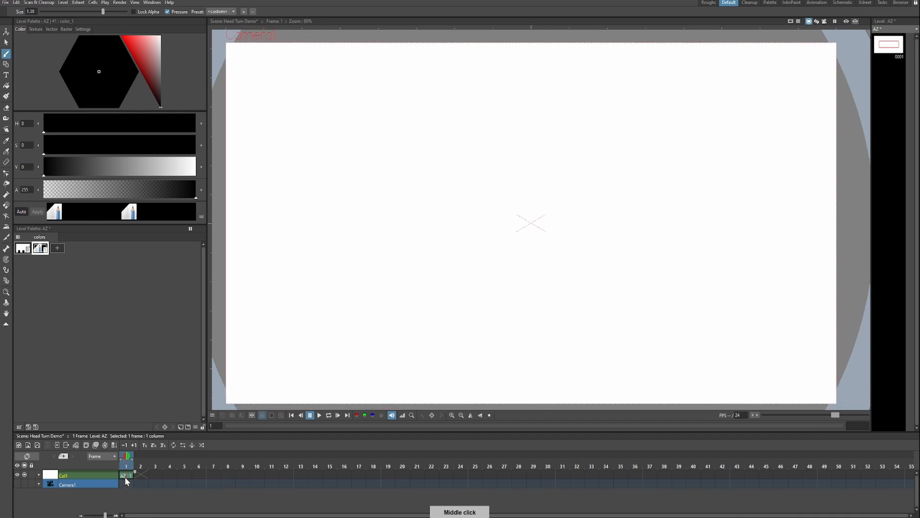
- Enlarge the brush to about size 2 and rough in the character's head circle, horizontal guideline, eyes and muzzle
key(ctrl+alt)
mouse_move(405, 249)
mouse_down()
mouse_move(468, 136)
mouse_move(418, 258)
mouse_up()
key(ctrl+z)
drag(426, 127, 425, 259)
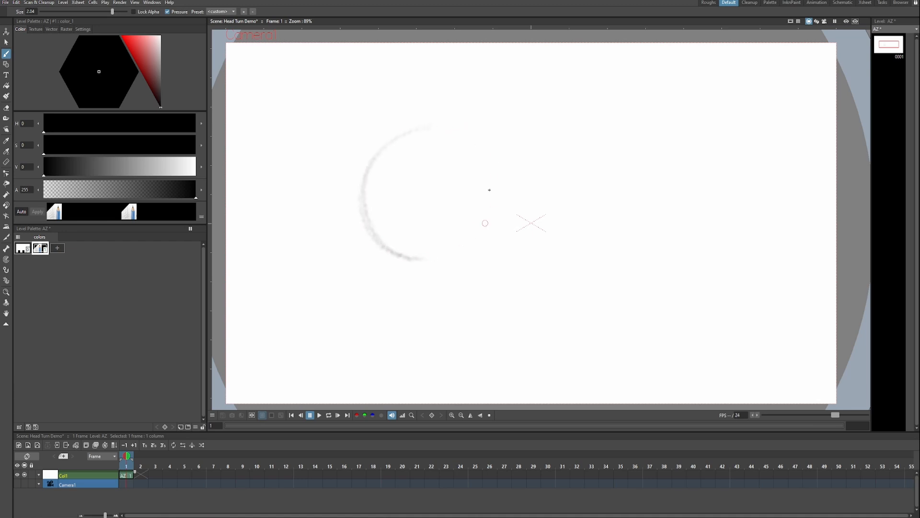
drag(441, 128, 429, 255)
mouse_move(462, 144)
mouse_down()
mouse_move(385, 238)
mouse_move(475, 153)
mouse_move(470, 231)
mouse_up()
drag(362, 233, 474, 235)
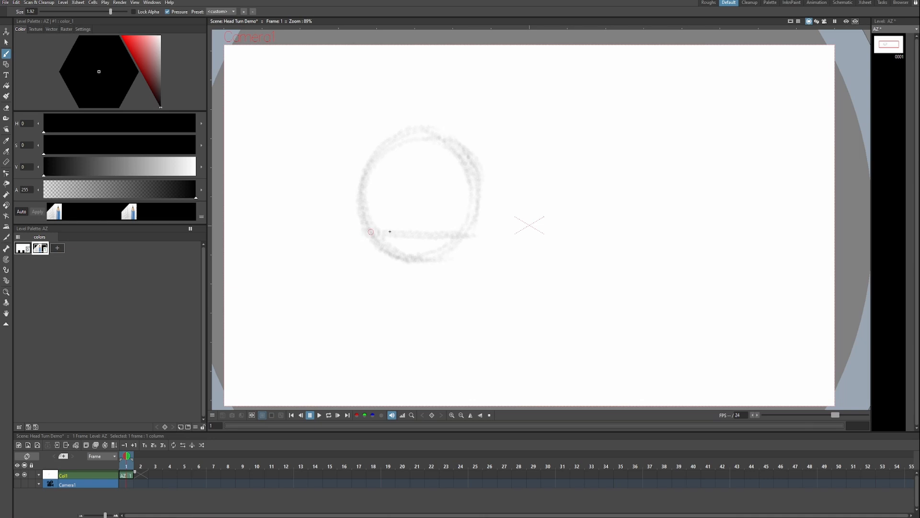
mouse_move(374, 228)
mouse_down()
mouse_move(492, 228)
mouse_move(365, 232)
mouse_move(470, 231)
mouse_up()
mouse_move(381, 224)
mouse_down()
mouse_move(415, 248)
mouse_move(362, 248)
mouse_move(390, 231)
mouse_move(413, 259)
mouse_up()
middle_click(587, 297)
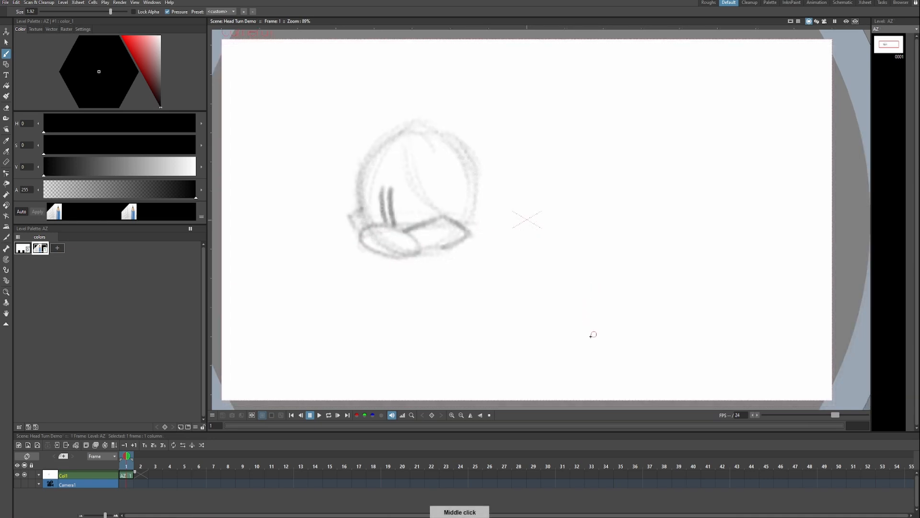
- Clean up the rough head with the eraser and redraw the pointed hair tuft above the forehead at brush size 0.24
middle_click(516, 274)
key(a)
drag(492, 240, 472, 251)
key(b)
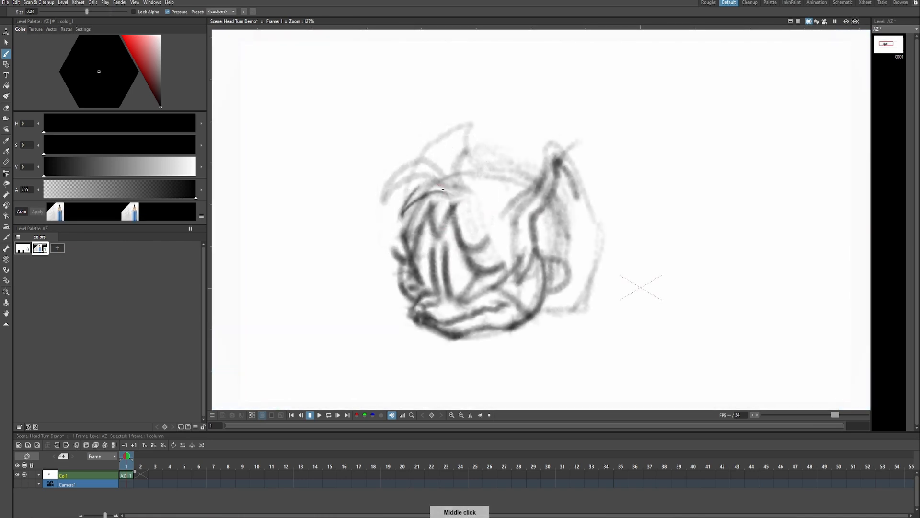
mouse_move(448, 189)
mouse_down()
mouse_move(427, 178)
mouse_move(383, 200)
mouse_up()
key(ctrl+z)
drag(418, 175, 384, 202)
drag(412, 176, 383, 205)
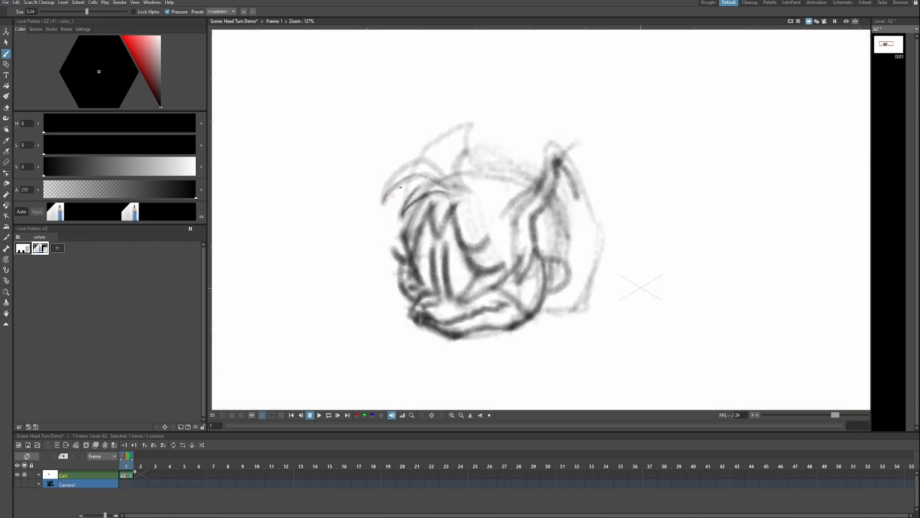
mouse_move(402, 167)
mouse_down()
mouse_move(383, 196)
mouse_move(397, 174)
mouse_move(384, 204)
mouse_up()
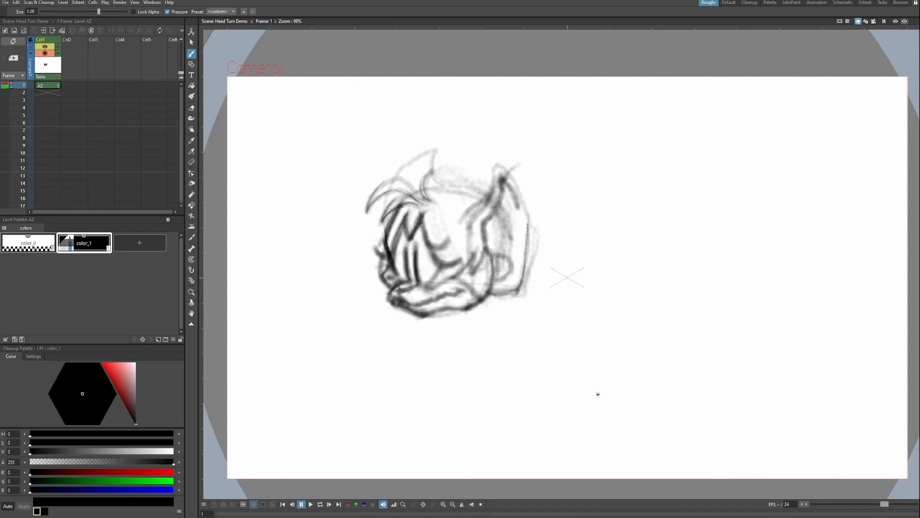
- Add strokes to the ear at brush size 1.00, then select and reposition the head drawing with its circled 1
drag(513, 263, 500, 279)
mouse_move(506, 233)
mouse_down()
mouse_move(507, 206)
mouse_move(496, 218)
mouse_move(514, 231)
mouse_up()
mouse_move(504, 201)
mouse_down()
mouse_move(520, 229)
mouse_move(510, 202)
mouse_move(513, 254)
mouse_move(487, 227)
mouse_move(509, 255)
mouse_up()
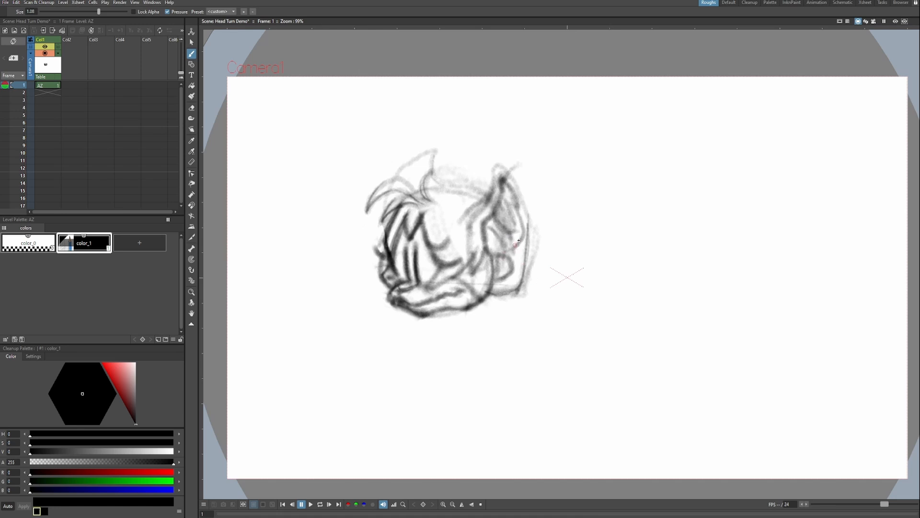
mouse_move(287, 140)
mouse_down()
mouse_move(538, 371)
mouse_move(523, 358)
mouse_move(533, 361)
mouse_up()
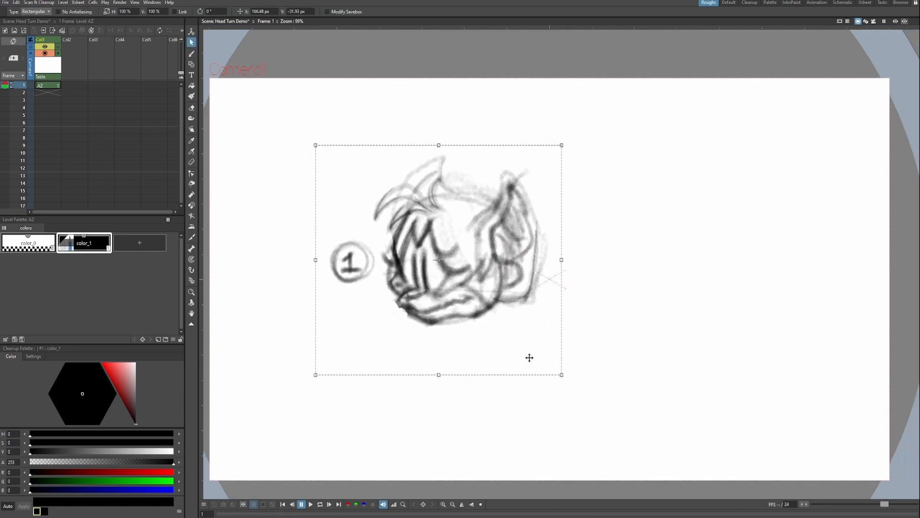
click(703, 361)
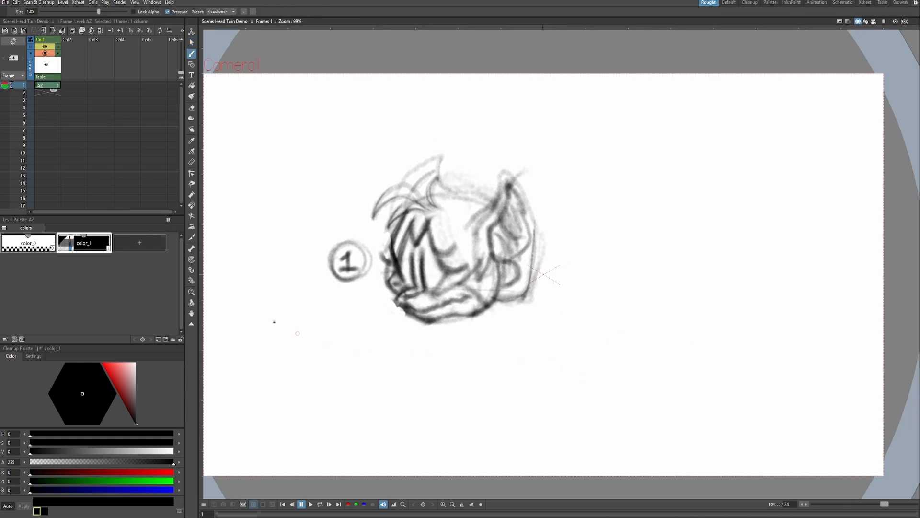
- Add a blank drawing at frame 17 of the first column, with the first drawing shown as onion skin
scroll(86, 115, down, 2)
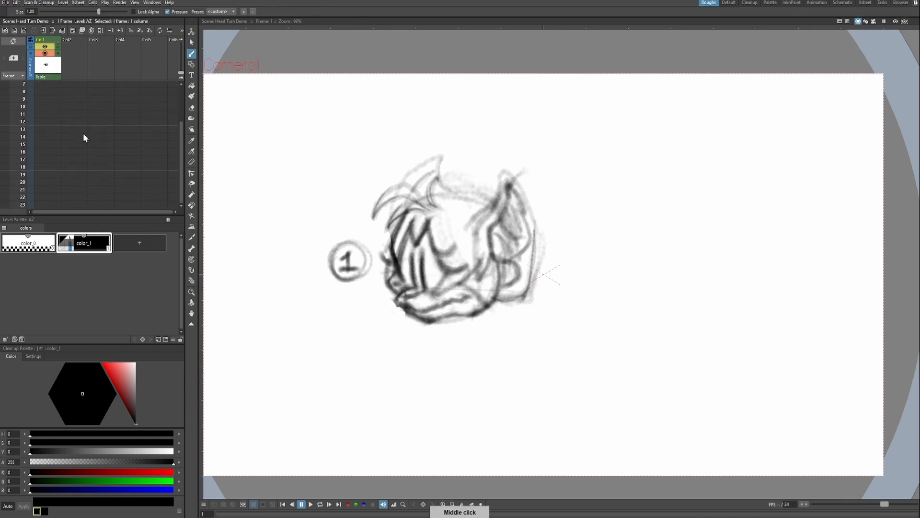
click(50, 160)
key(alt+d)
key(a)
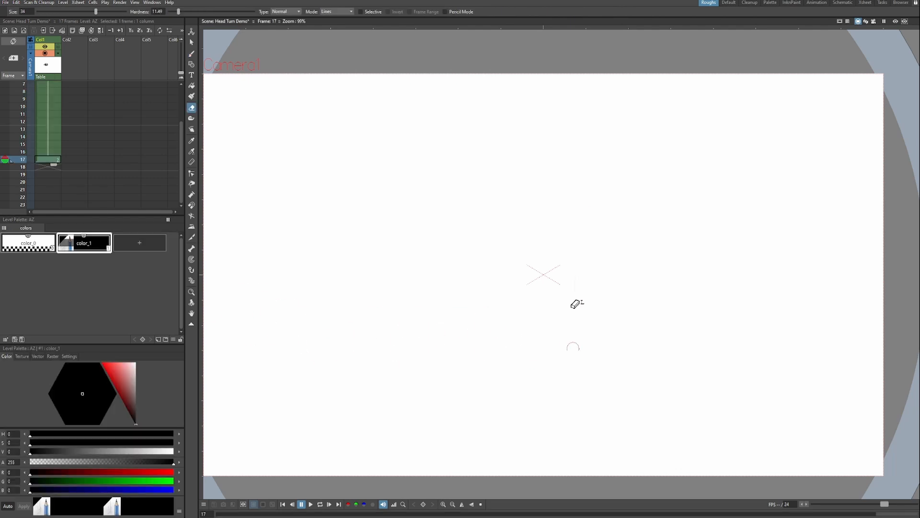
mouse_move(109, 162)
mouse_down()
mouse_move(106, 214)
mouse_move(88, 174)
mouse_up()
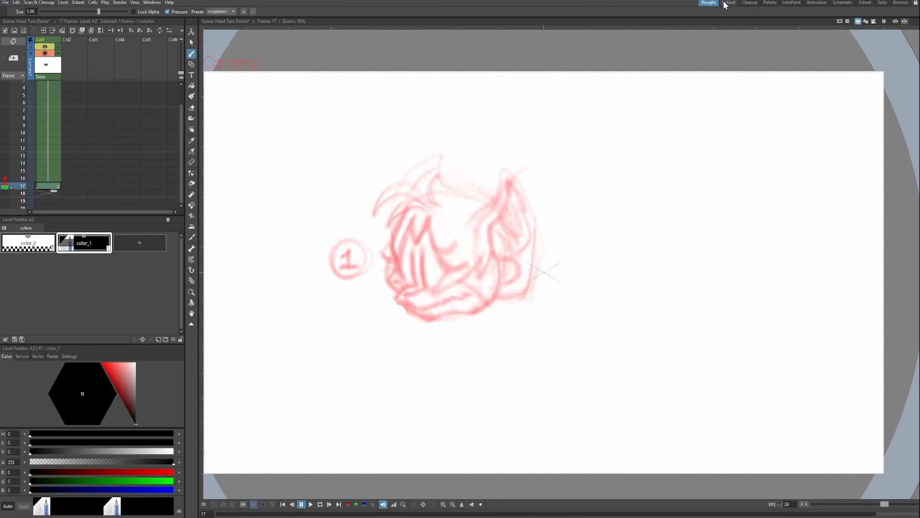
- Switch to the Default room to work on the frame 17 drawing
click(726, 3)
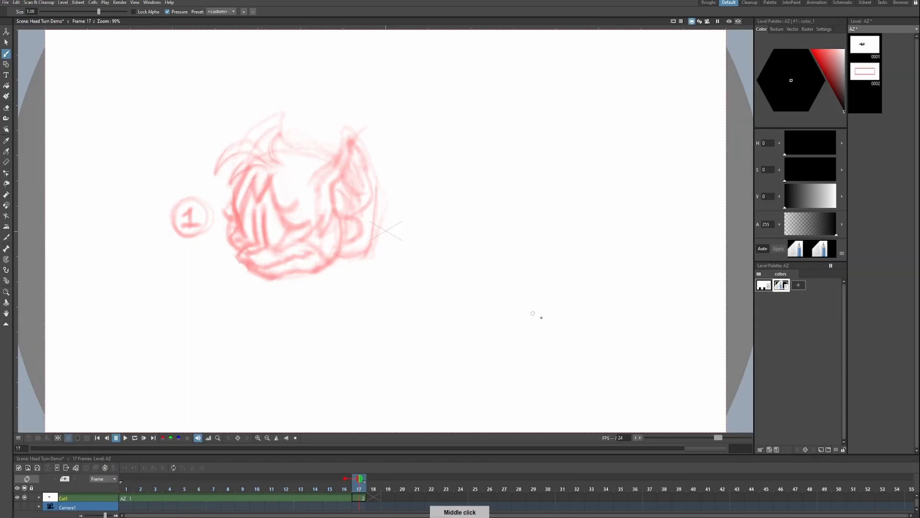
scroll(535, 292, up, 3)
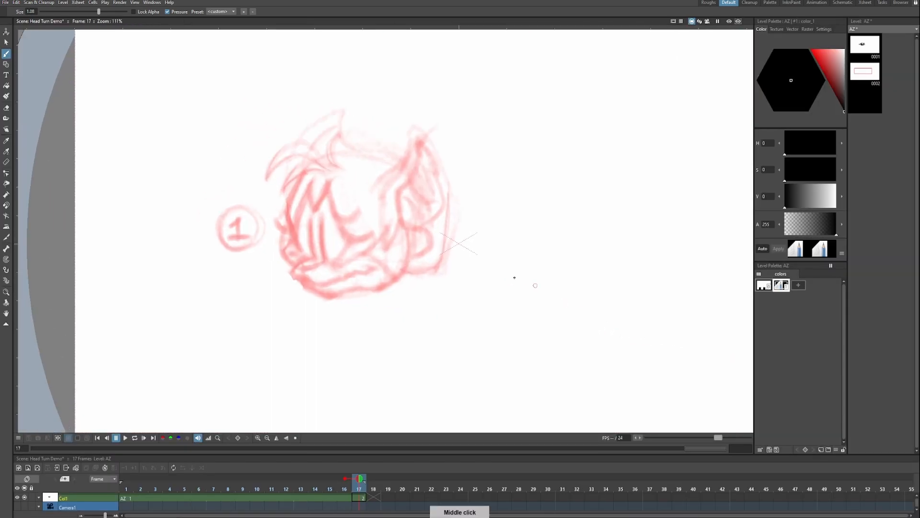
- Enlarge the timeline area below the viewer and bring the onion-skinned first head into view
drag(531, 334, 553, 340)
scroll(532, 355, down, 2)
drag(474, 454, 474, 407)
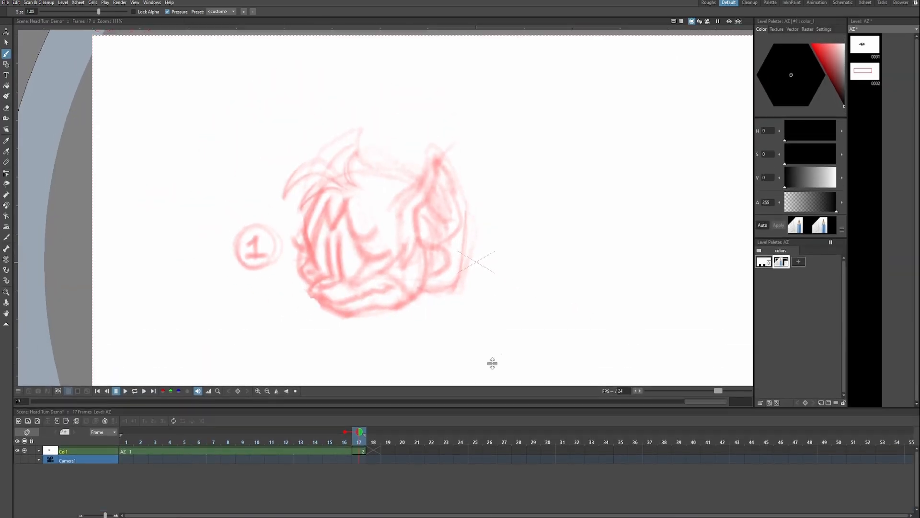
- Turn the onion skin off and back on, toggling the marker for the previous frame
right_click(444, 247)
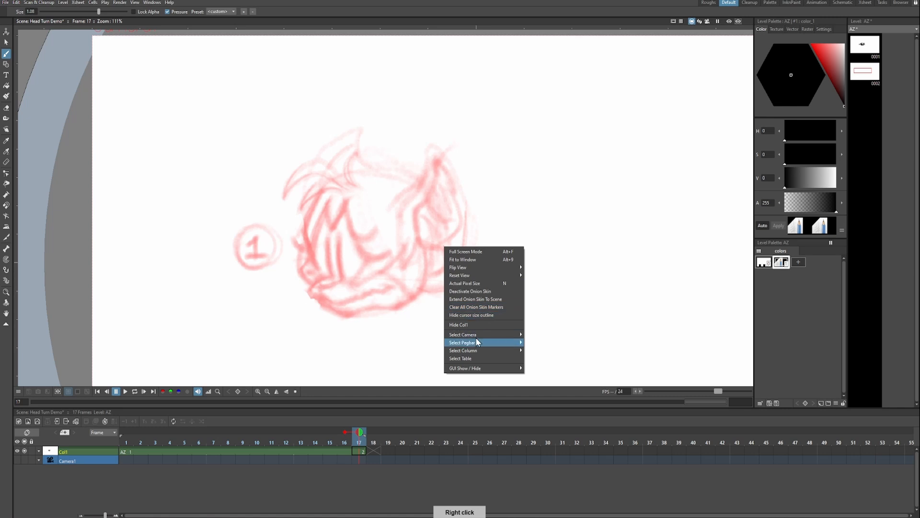
click(485, 291)
right_click(483, 289)
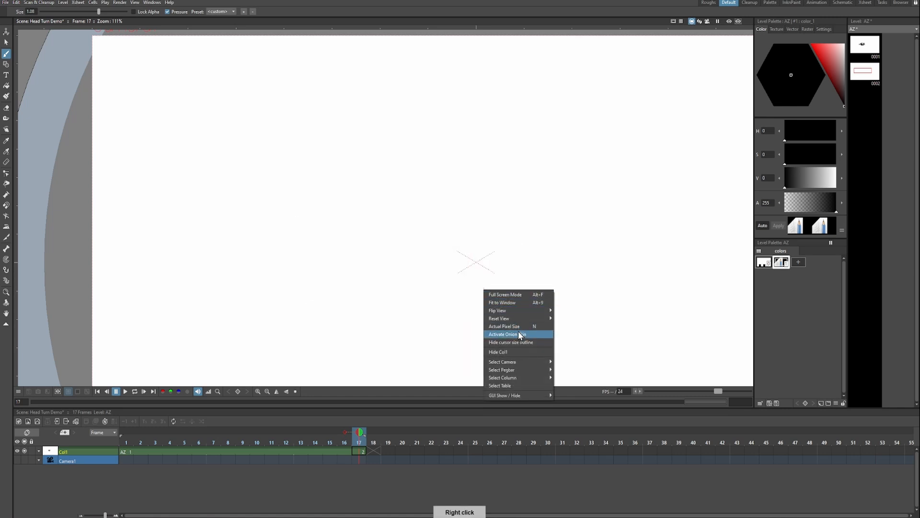
click(521, 334)
click(344, 431)
click(345, 432)
- Dock the level palette and colour panel beside the toolbar
scroll(579, 236, down, 1)
mouse_move(786, 21)
mouse_down()
mouse_move(38, 151)
mouse_move(29, 215)
mouse_up()
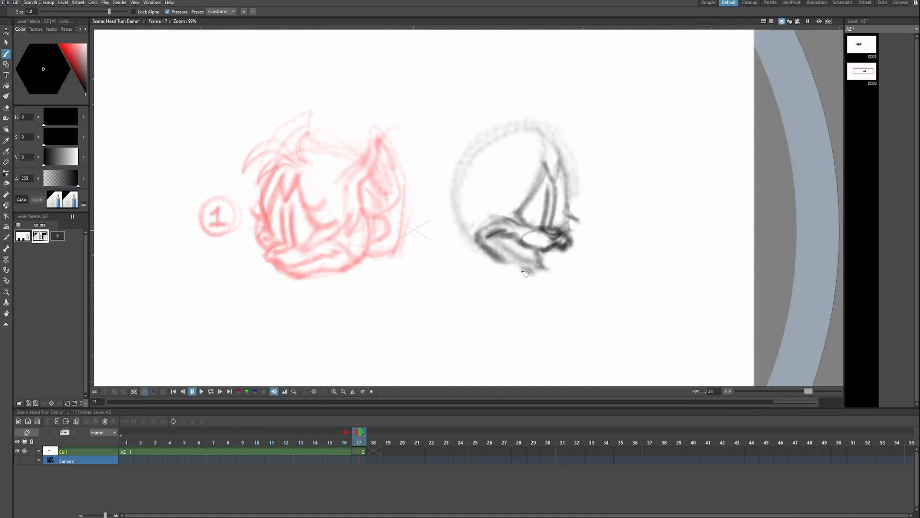
- Rough out the head facing the opposite way on frame 17, beside the onion-skinned first head, with its mouth, eyes, hair and ear
mouse_move(497, 263)
mouse_down()
mouse_move(534, 276)
mouse_move(499, 259)
mouse_move(547, 264)
mouse_move(522, 271)
mouse_up()
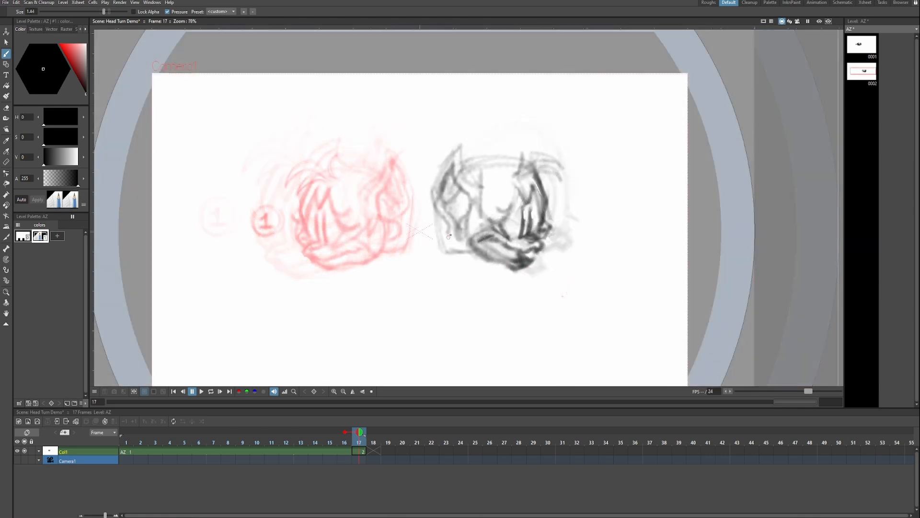
mouse_move(449, 236)
mouse_down()
mouse_move(463, 201)
mouse_move(455, 242)
mouse_up()
drag(455, 242, 451, 244)
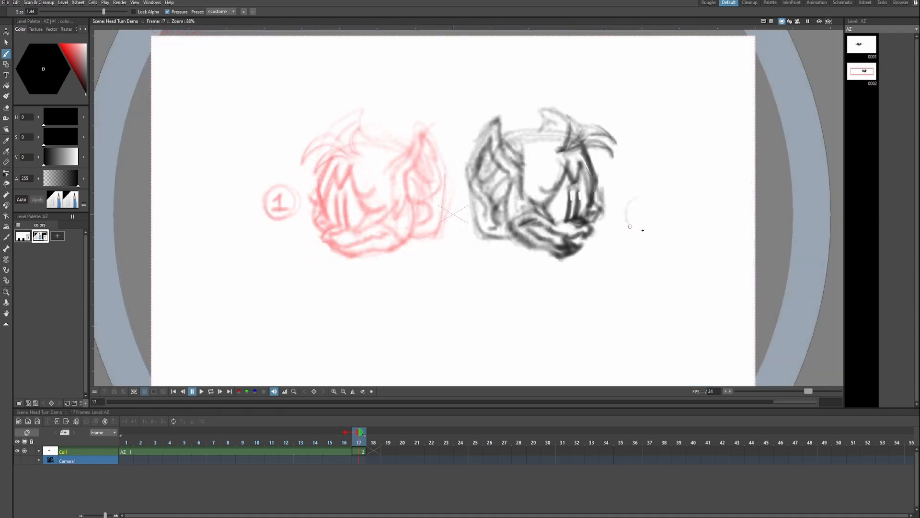
- Label the new head with a circled 17 at brush size 0.96, then select and slightly reposition the whole drawing
mouse_move(630, 226)
mouse_down()
mouse_move(638, 196)
mouse_move(637, 225)
mouse_move(648, 226)
mouse_up()
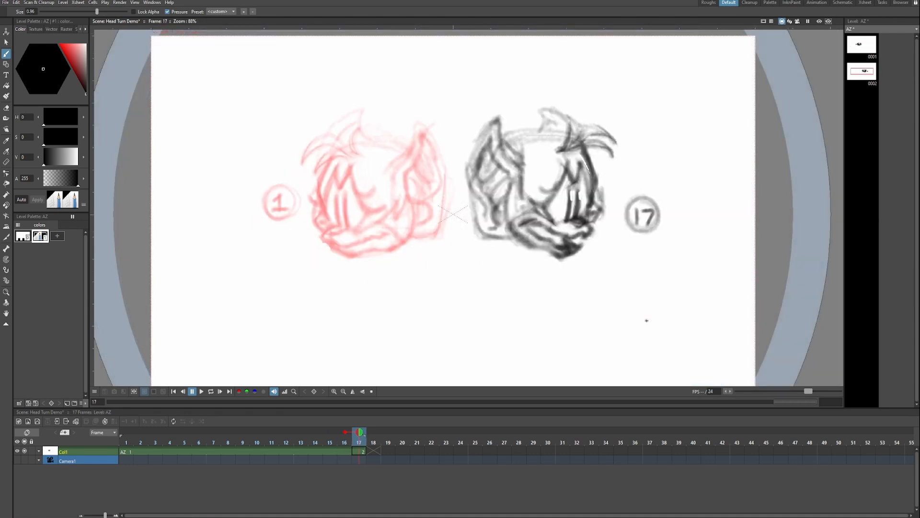
key(ctrl+z)
key(ctrl+z)
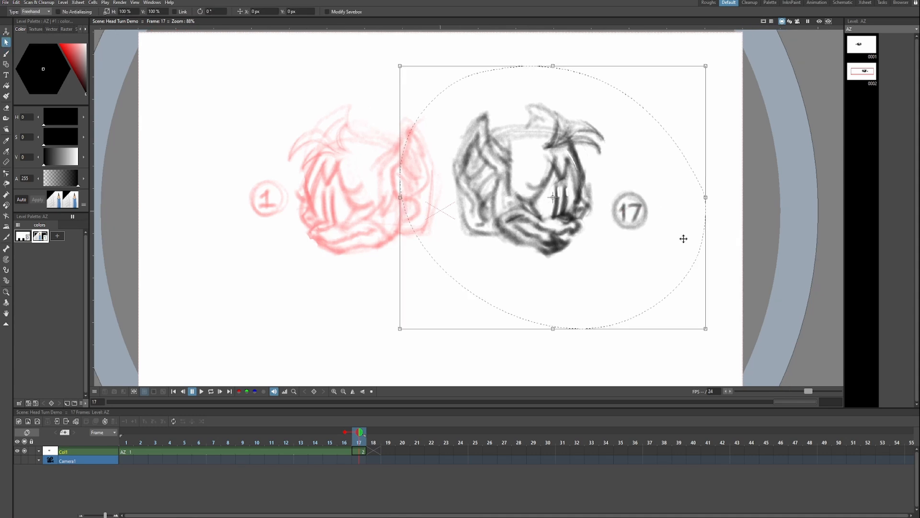
drag(684, 238, 658, 255)
click(737, 269)
- Flip repeatedly between frames 16 and 17 to compare the two head poses
key(comma)
key(period)
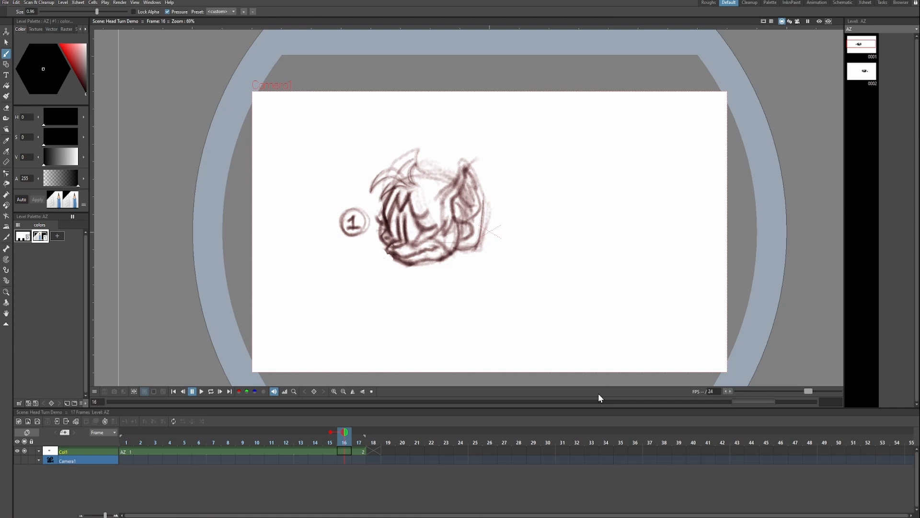
key(period)
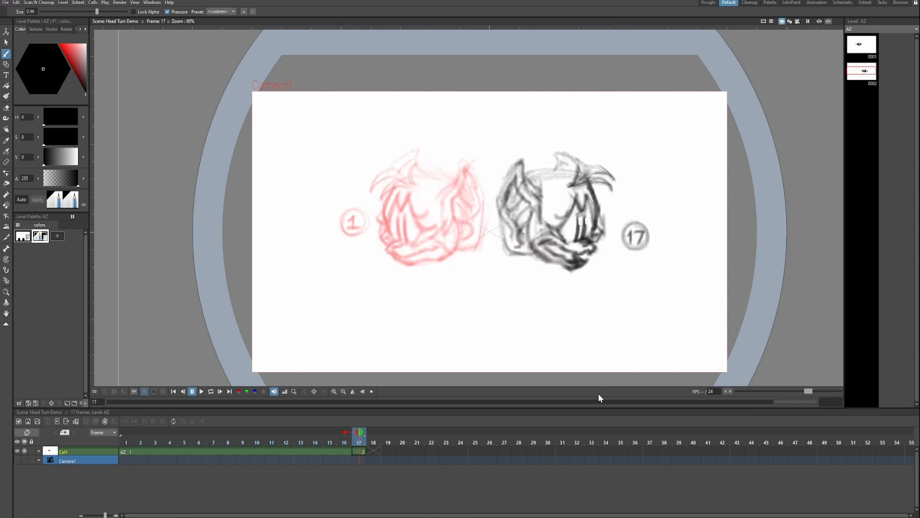
scroll(531, 239, up, 5)
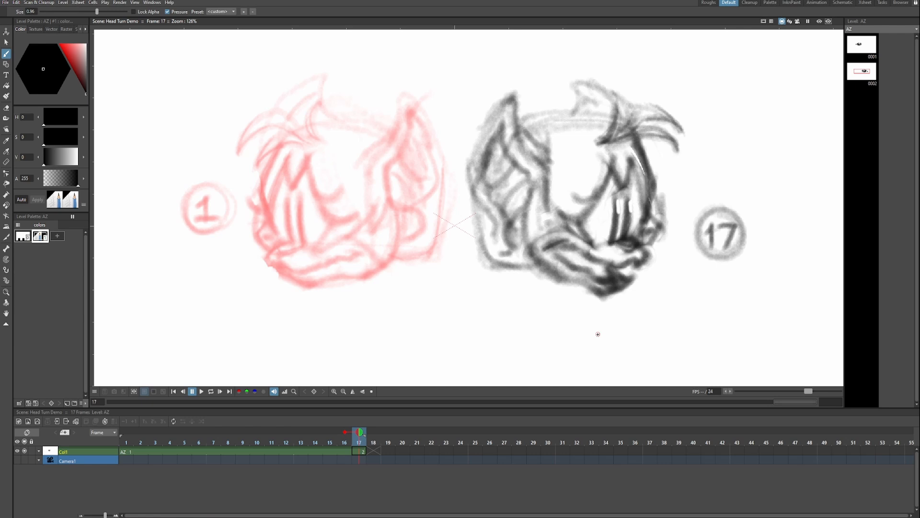
key(comma)
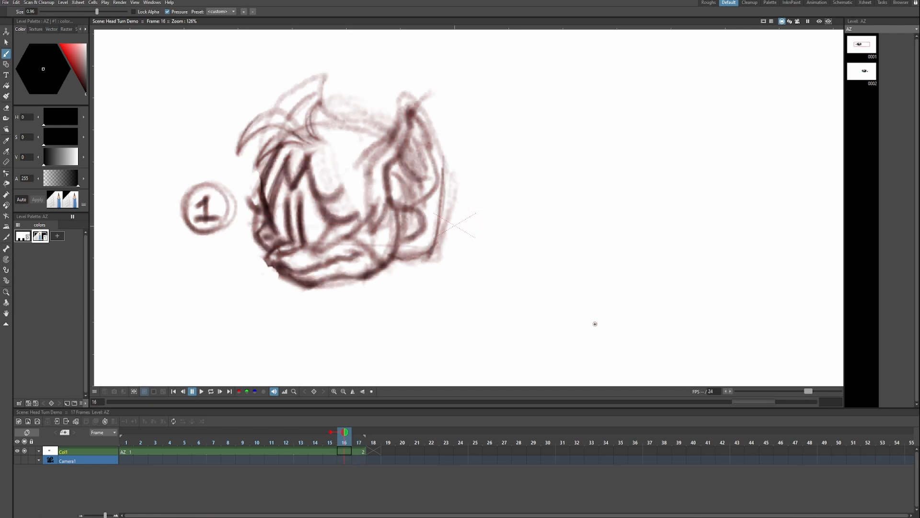
key(period)
key(comma)
key(period)
key(comma)
key(period)
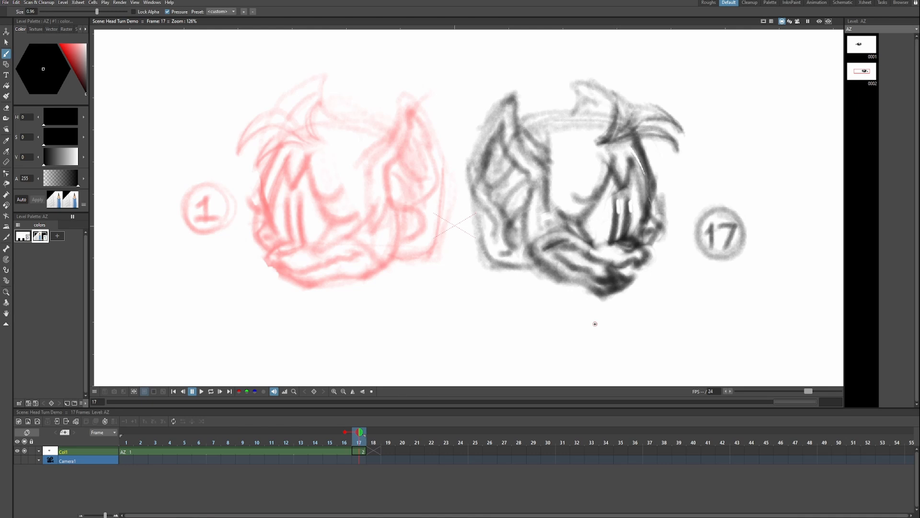
key(comma)
key(period)
key(comma)
key(period)
key(comma)
key(period)
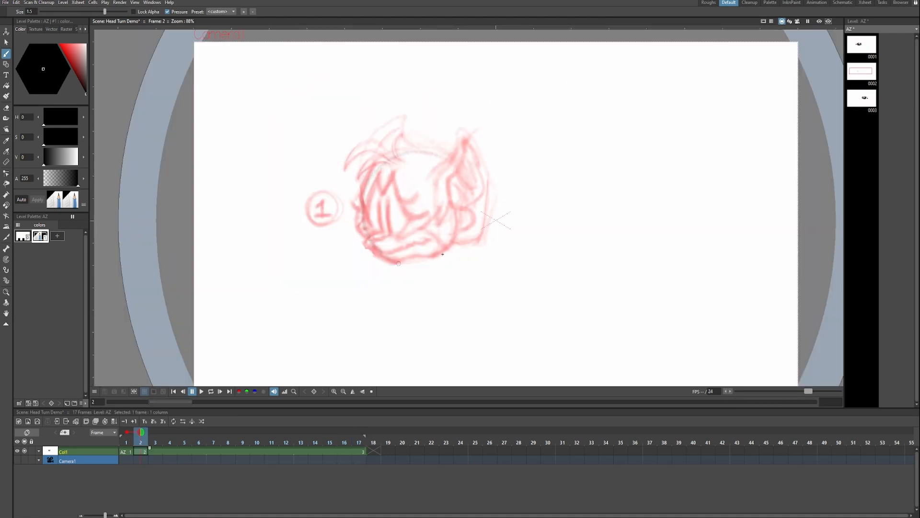
- Sketch the round head construction, jaw and mouth over the first head in the frame 2 drawing
drag(396, 263, 417, 262)
key(ctrl+z)
drag(393, 150, 381, 251)
mouse_move(433, 145)
mouse_down()
mouse_move(398, 258)
mouse_move(368, 240)
mouse_move(472, 209)
mouse_move(461, 232)
mouse_up()
drag(376, 248, 406, 258)
mouse_move(359, 217)
mouse_down()
mouse_move(430, 255)
mouse_move(445, 250)
mouse_up()
drag(449, 174, 443, 259)
- Add the eye strokes and the pointed ear to the frame 2 head
mouse_move(373, 199)
mouse_down()
mouse_move(398, 221)
mouse_move(382, 192)
mouse_move(381, 229)
mouse_up()
drag(377, 206, 383, 230)
drag(377, 204, 388, 233)
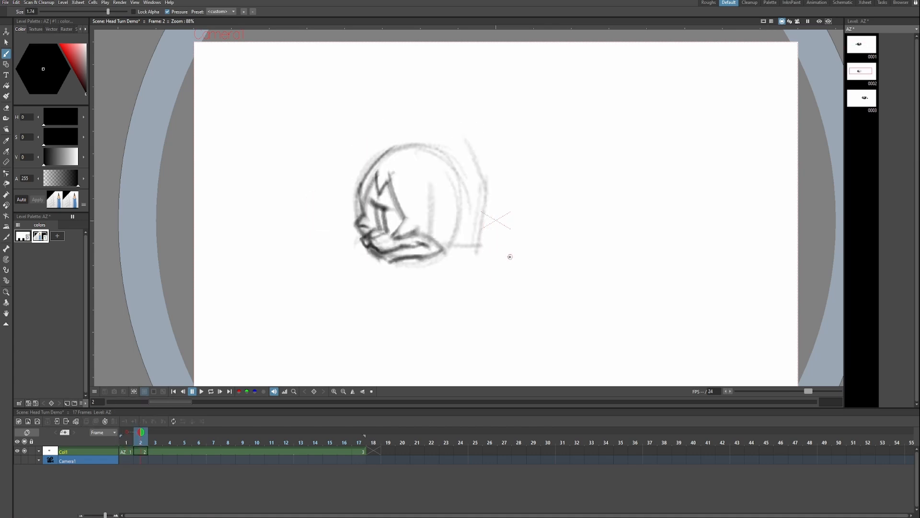
drag(460, 136, 427, 183)
drag(462, 134, 428, 179)
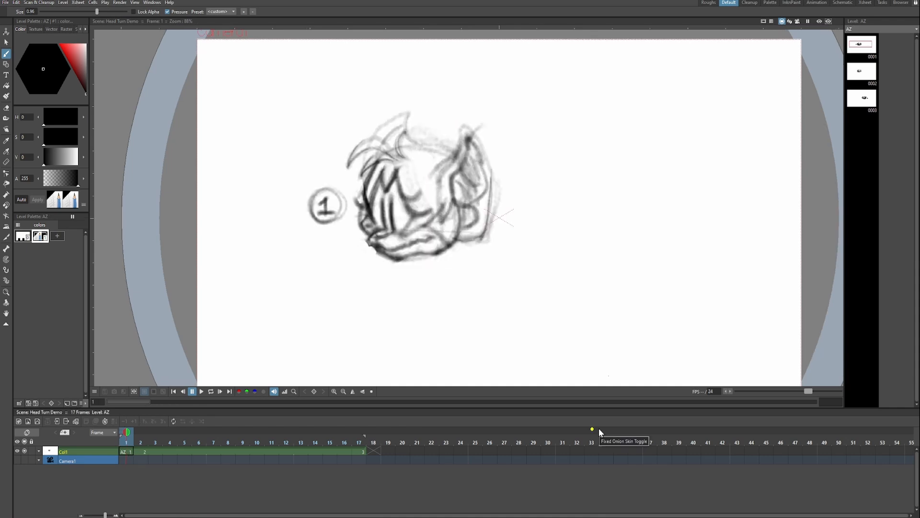
- Erase the numbers in the circled labels and relabel the first drawing A and the last drawing B at brush size 0.96
drag(582, 304, 572, 299)
key(a)
mouse_move(329, 186)
mouse_down()
mouse_move(307, 212)
mouse_move(321, 203)
mouse_up()
key(b)
click(359, 451)
key(a)
key(b)
mouse_move(671, 213)
mouse_down()
mouse_move(671, 229)
mouse_move(672, 221)
mouse_up()
drag(672, 221, 671, 229)
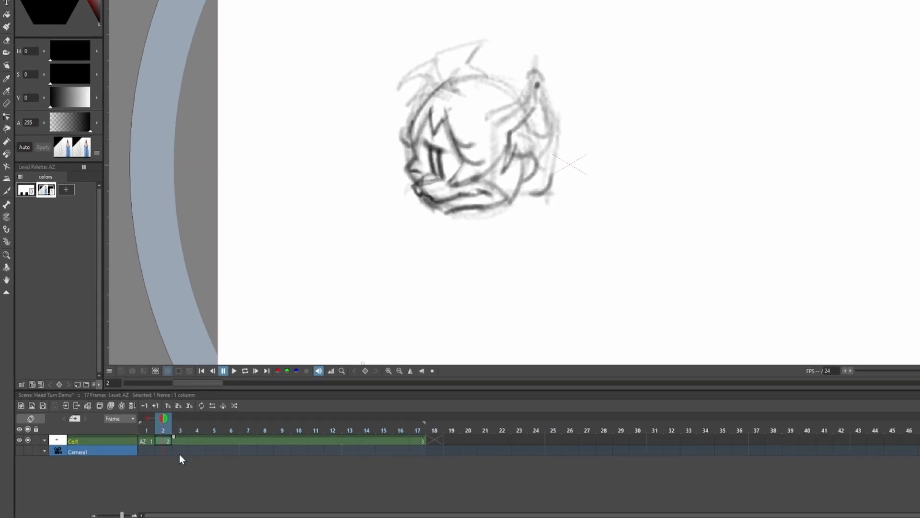
- Close up the held frames so drawing B follows directly on frame 3, and save the scene
click(155, 460)
click(213, 424)
shift+click(505, 426)
drag(518, 416, 191, 423)
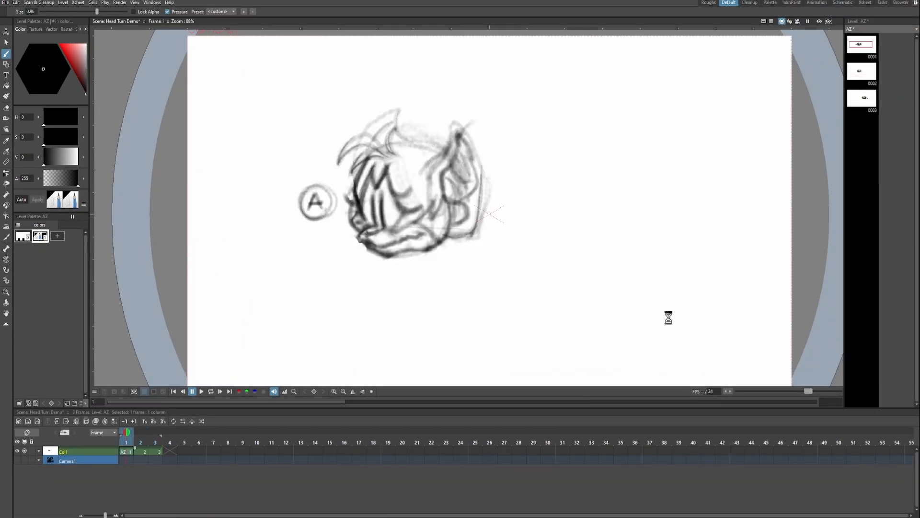
key(ctrl+s)
- Flip through the three drawings to compare the poses from A to B
middle_click(613, 310)
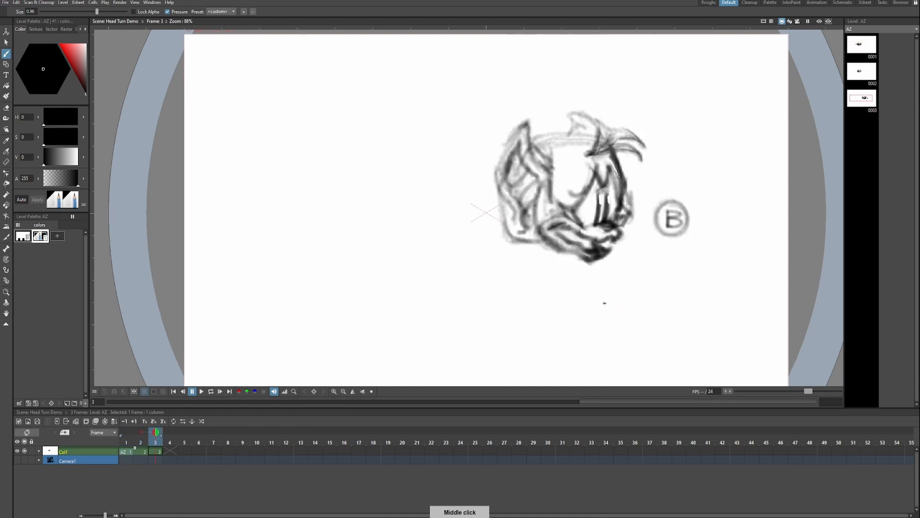
key(comma)
key(comma)
key(period)
key(period)
key(comma)
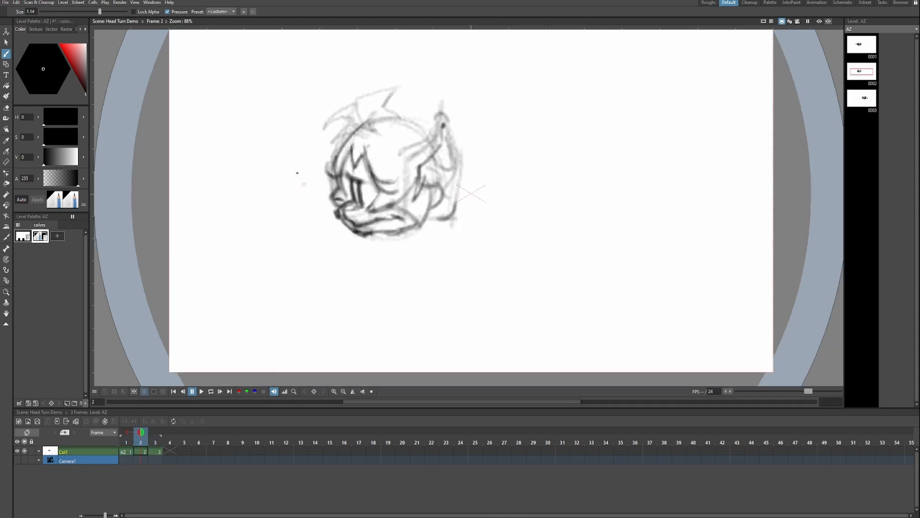
- Label the frame 2 head with a letter A surrounded by short radiating marks, drawing the marks at brush size 0.36
mouse_move(303, 160)
mouse_down()
mouse_move(292, 187)
mouse_move(312, 187)
mouse_move(299, 159)
mouse_up()
mouse_move(307, 146)
mouse_down()
mouse_move(311, 161)
mouse_move(313, 150)
mouse_move(297, 145)
mouse_move(315, 152)
mouse_up()
key(ctrl+z)
key(ctrl+z)
key(ctrl+z)
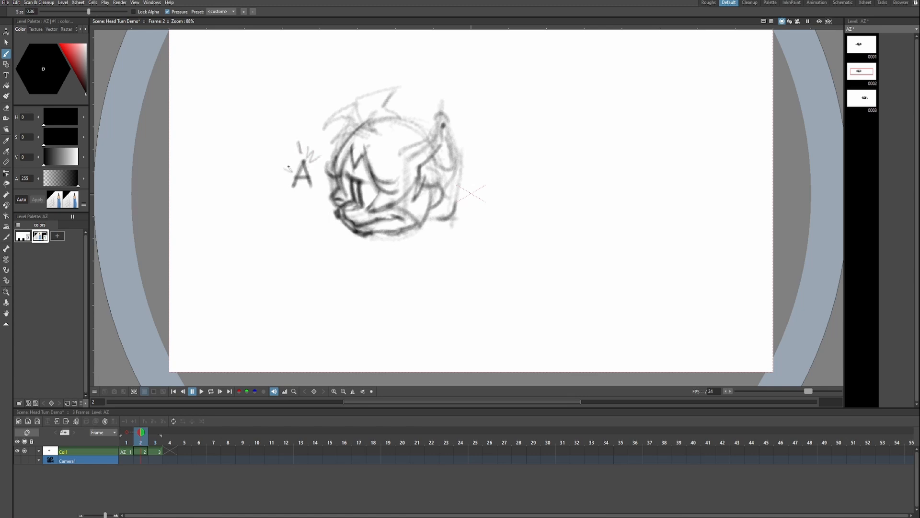
mouse_move(293, 201)
mouse_down()
mouse_move(315, 201)
mouse_move(322, 184)
mouse_up()
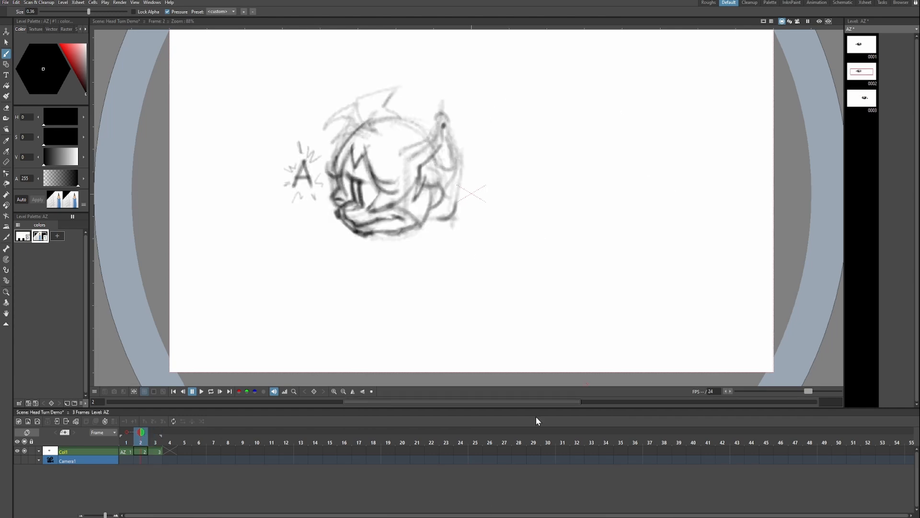
- Insert a blank drawing at frame 3, moving drawing B to frame 4, and save the scene
key(period)
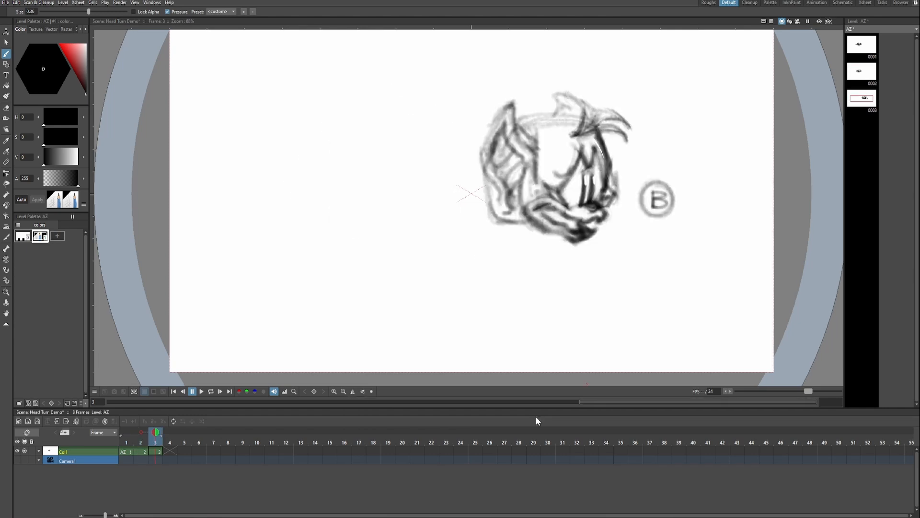
click(144, 454)
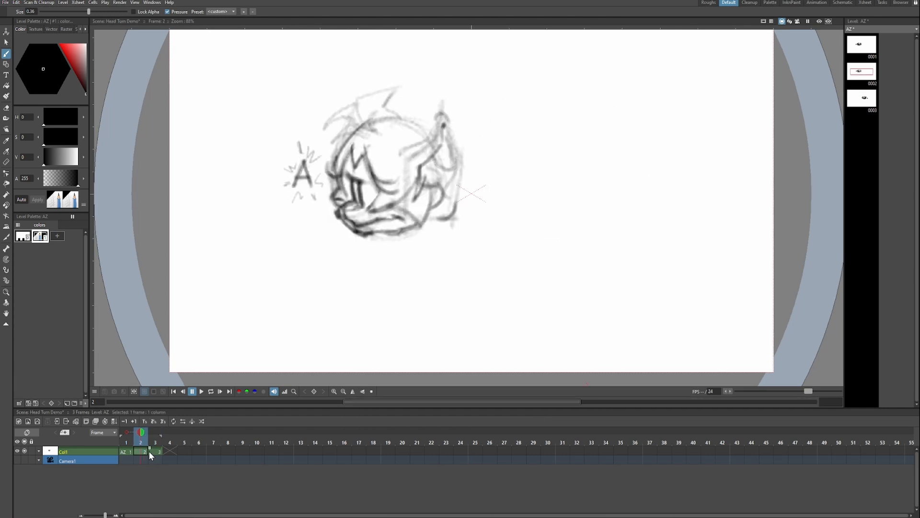
drag(161, 450, 167, 450)
click(156, 453)
mouse_move(532, 285)
mouse_down()
mouse_move(521, 290)
mouse_move(519, 207)
mouse_move(488, 311)
mouse_up()
key(ctrl+s)
key(a)
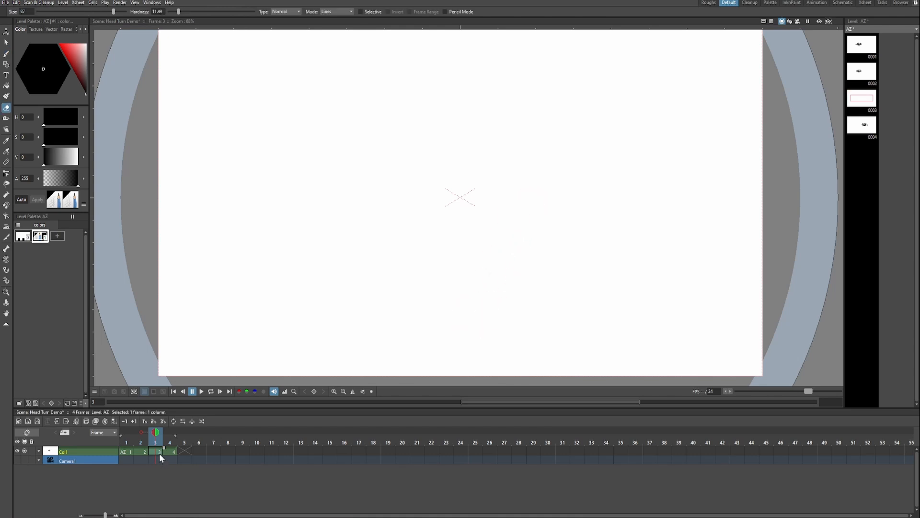
- Activate the onion skin on frame 3 to show both the previous and the next drawing
drag(575, 245, 567, 247)
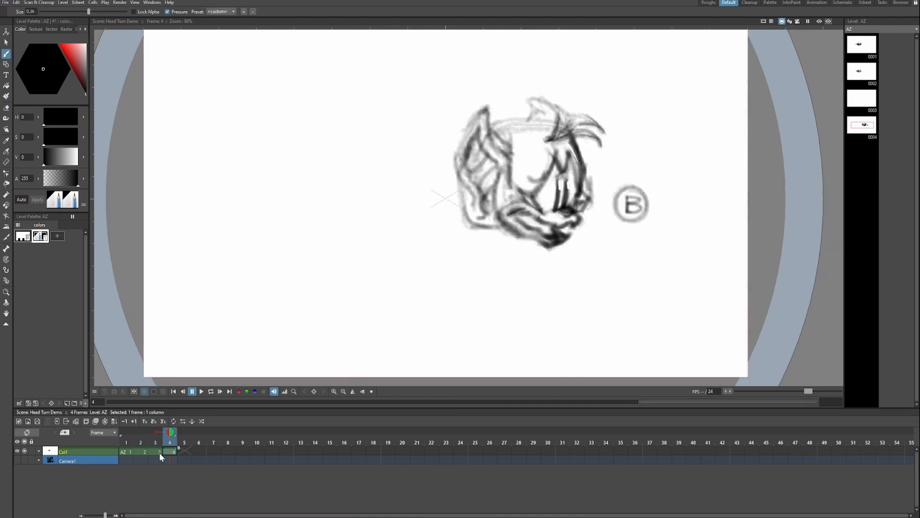
click(159, 454)
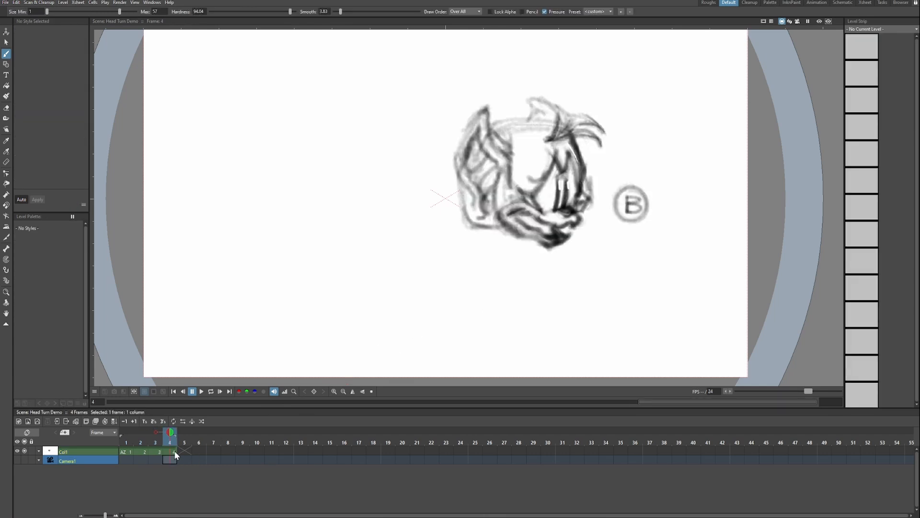
right_click(489, 315)
click(535, 357)
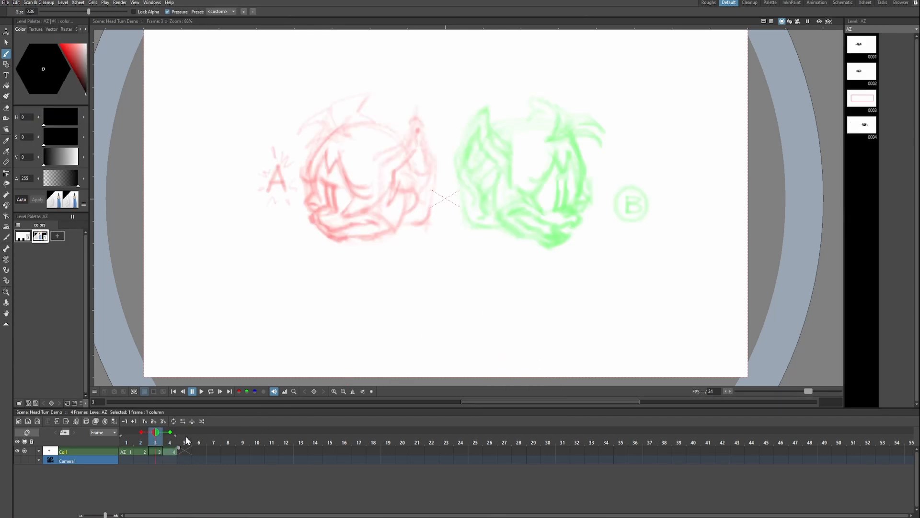
- Set the brush size to 1.5 for frame 3 and undo a trial head stroke over drawing B
drag(597, 183, 592, 197)
key(u)
mouse_move(545, 151)
mouse_down()
mouse_move(501, 191)
mouse_move(540, 248)
mouse_up()
key(ctrl+z)
key(u)
key(u)
key(u)
mouse_move(537, 138)
mouse_down()
mouse_move(486, 154)
mouse_move(484, 247)
mouse_up()
key(ctrl+z)
mouse_move(540, 130)
mouse_down()
mouse_move(491, 135)
mouse_move(506, 124)
mouse_move(468, 257)
mouse_up()
key(ctrl+z)
key(ctrl+z)
- Check drawing B, flip the view horizontally and sketch the outer face contour on frame 3 over its onion skin
key(period)
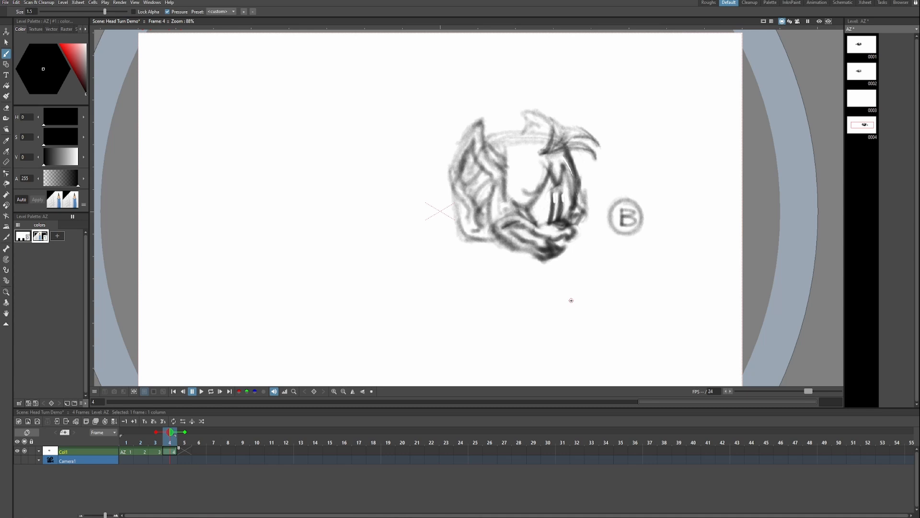
key(comma)
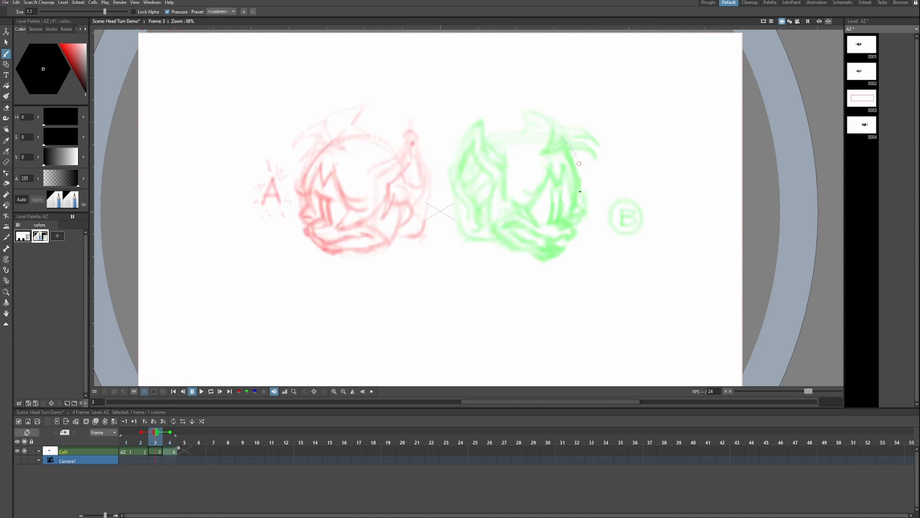
click(353, 391)
drag(449, 210, 544, 224)
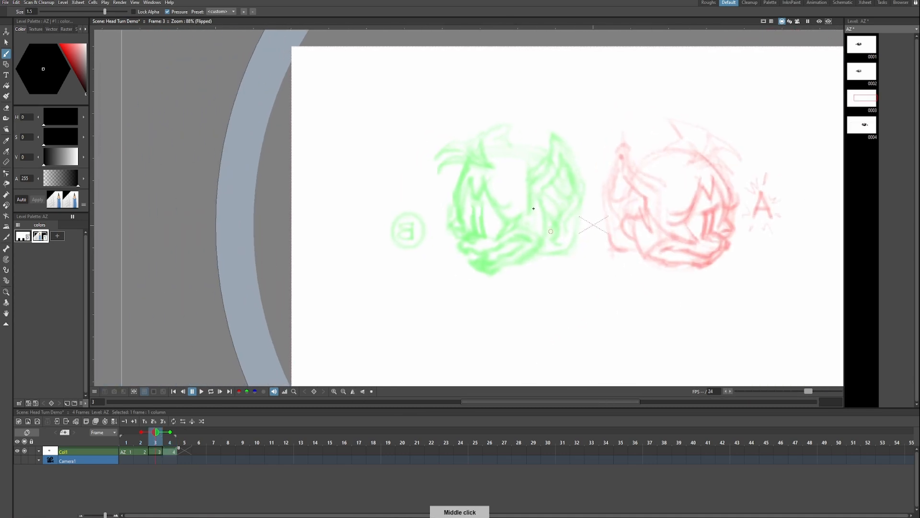
drag(451, 190, 449, 216)
drag(458, 171, 451, 226)
drag(454, 191, 466, 252)
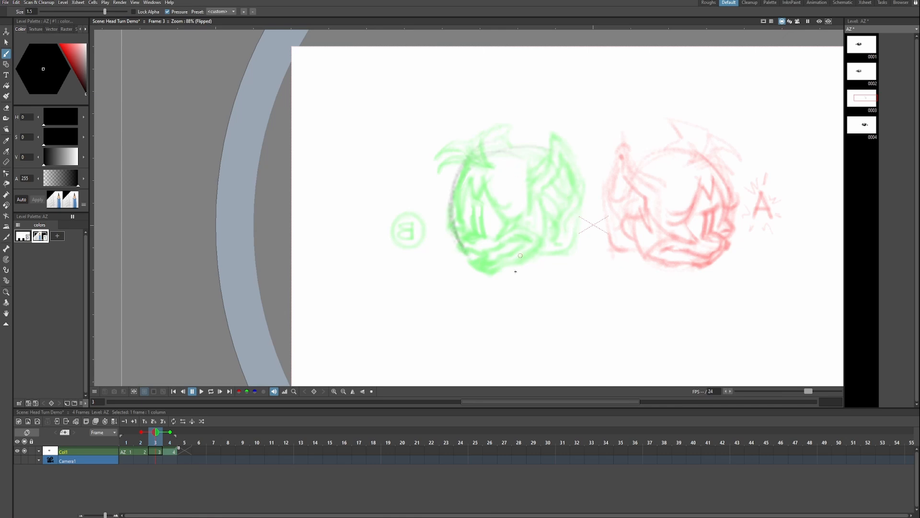
- Check the frame 3 head in normal and flipped view while sketching the muzzle and mouth, undoing unwanted strokes
click(353, 391)
click(353, 391)
drag(466, 234, 455, 246)
key(ctrl+z)
key(ctrl+z)
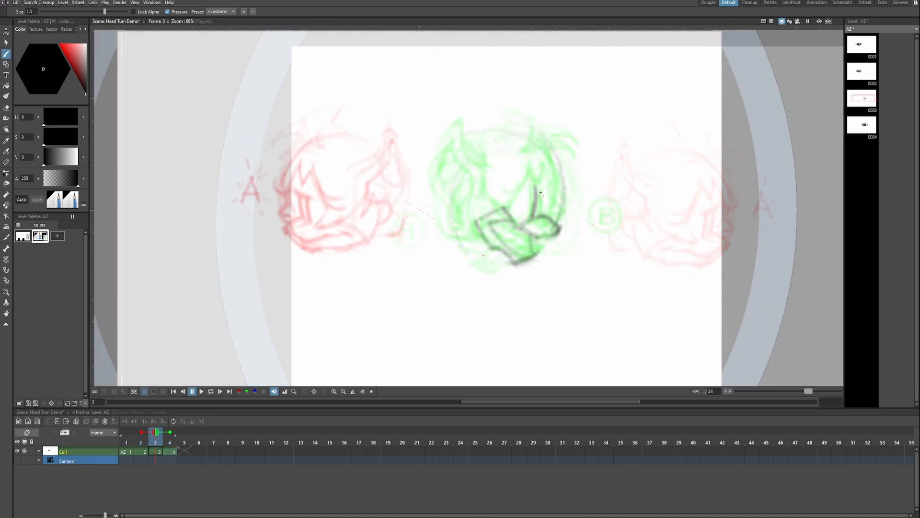
- Add the eye strokes to the frame 3 head and turn off the onion skin
mouse_move(542, 184)
mouse_down()
mouse_move(538, 214)
mouse_move(542, 196)
mouse_up()
right_click(531, 259)
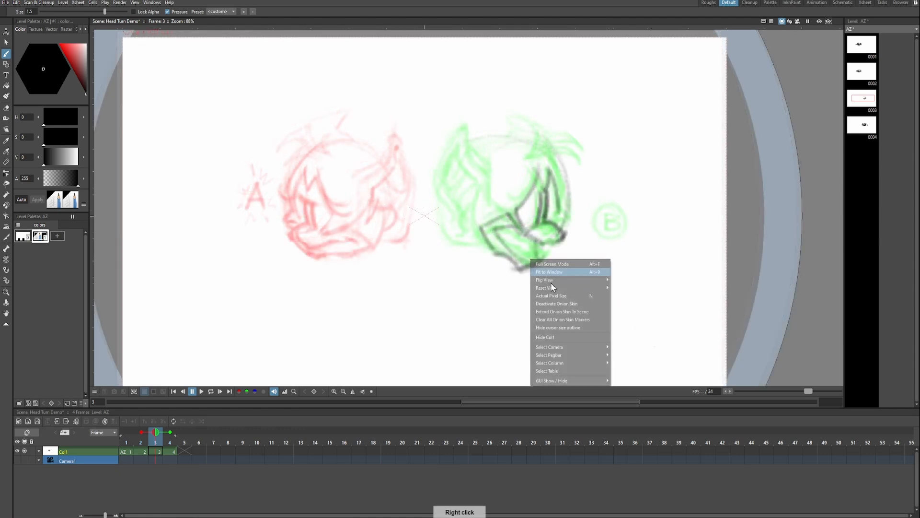
click(577, 306)
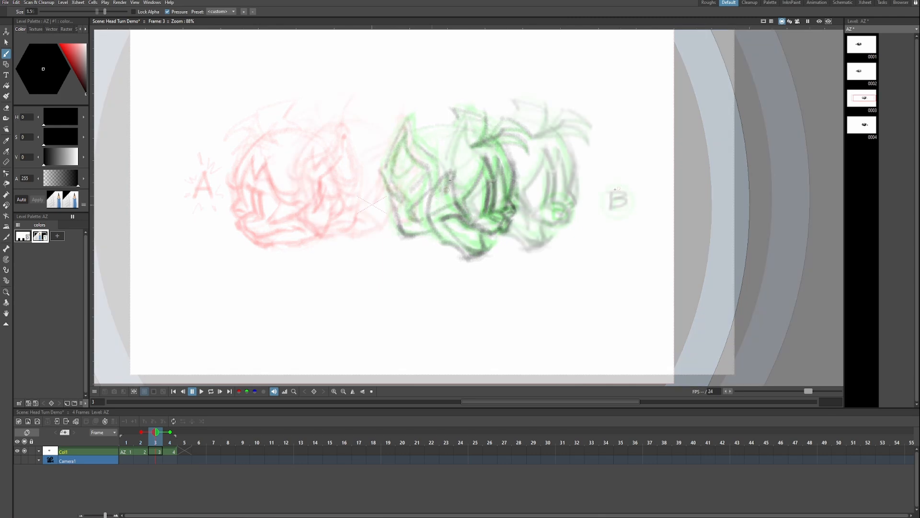
- Draw short ray marks around the letter B label on frame 3
drag(612, 184, 611, 173)
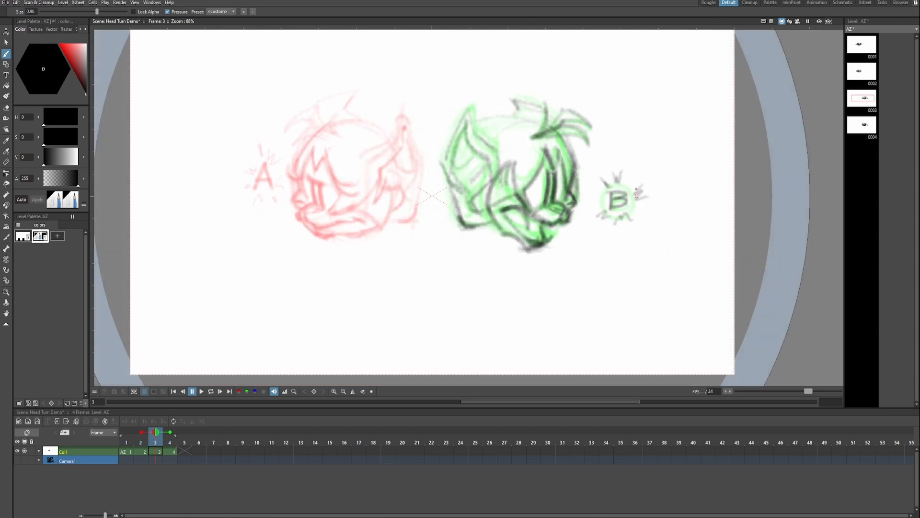
drag(627, 187, 629, 182)
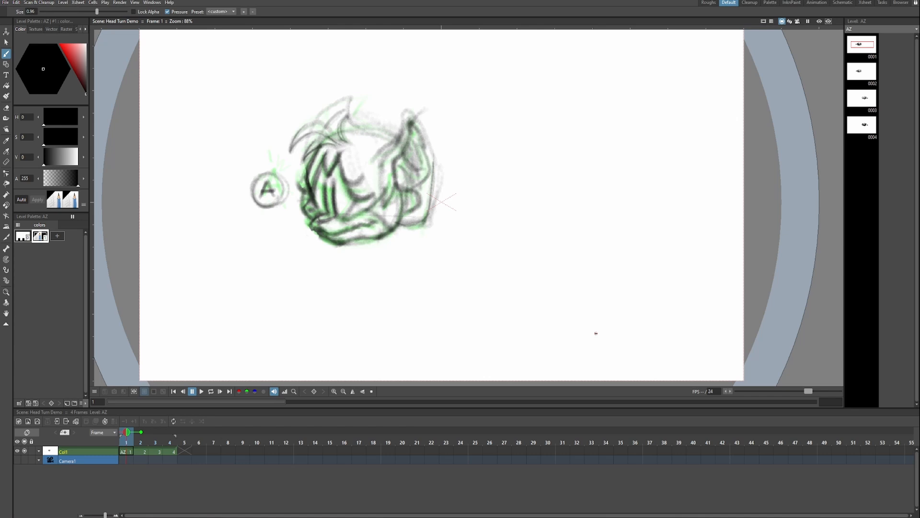
- Insert an empty cell at frame 3 between the A and B drawings and start a blank drawing there
click(151, 451)
key(Insert)
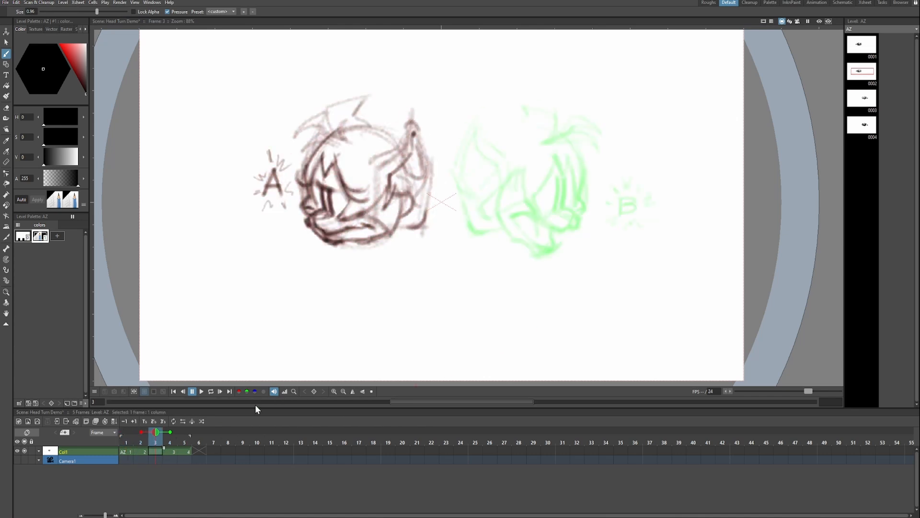
drag(540, 271, 550, 278)
key(e)
key(b)
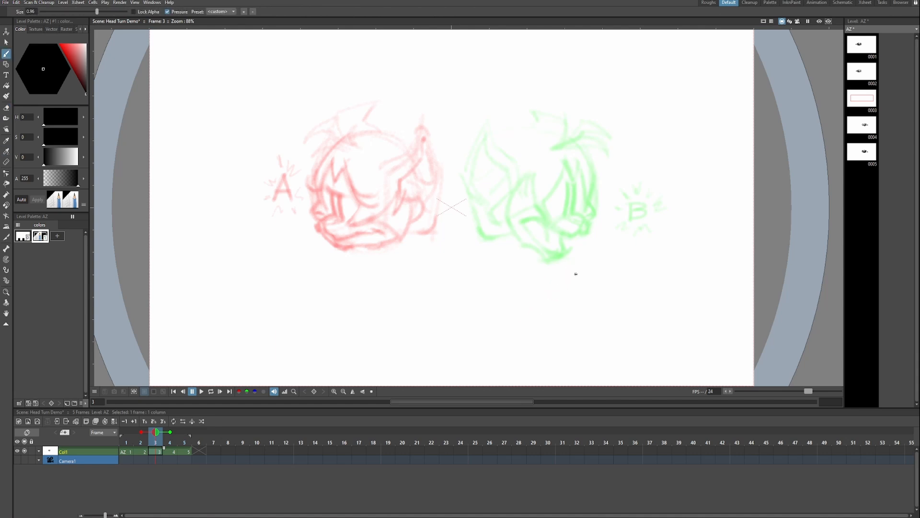
- Flip through the drawings on either side of frame 3 to compare the A and B head poses
key(Left)
key(Right)
key(Left)
key(Left)
key(Right)
key(Right)
key(Right)
key(Right)
key(Left)
key(Left)
- Try rough strokes for the middle head on frame 3 while flipping through the neighbouring drawings, and undo them
mouse_move(501, 173)
mouse_down()
mouse_move(470, 176)
mouse_move(525, 239)
mouse_move(433, 284)
mouse_move(492, 283)
mouse_up()
key(ctrl+z)
key(Left)
key(Left)
key(Right)
key(Right)
key(Right)
key(Right)
key(Left)
key(Left)
key(Left)
key(Right)
key(Right)
key(Left)
key(ctrl+z)
mouse_move(489, 108)
mouse_down()
mouse_move(526, 158)
mouse_move(510, 182)
mouse_move(403, 170)
mouse_move(486, 161)
mouse_up()
key(ctrl+z)
- Examine the head turn by flipping repeatedly between the A and B drawings to judge the midpoint position
key(Left)
key(Right)
key(Right)
key(Right)
key(Left)
key(Left)
key(Left)
key(Right)
key(Right)
key(Right)
key(Left)
key(Left)
key(Left)
key(Right)
key(Right)
key(Right)
key(Left)
key(Left)
key(Left)
key(Left)
key(Right)
key(Right)
key(Right)
key(Left)
key(Left)
key(Right)
drag(565, 334, 564, 337)
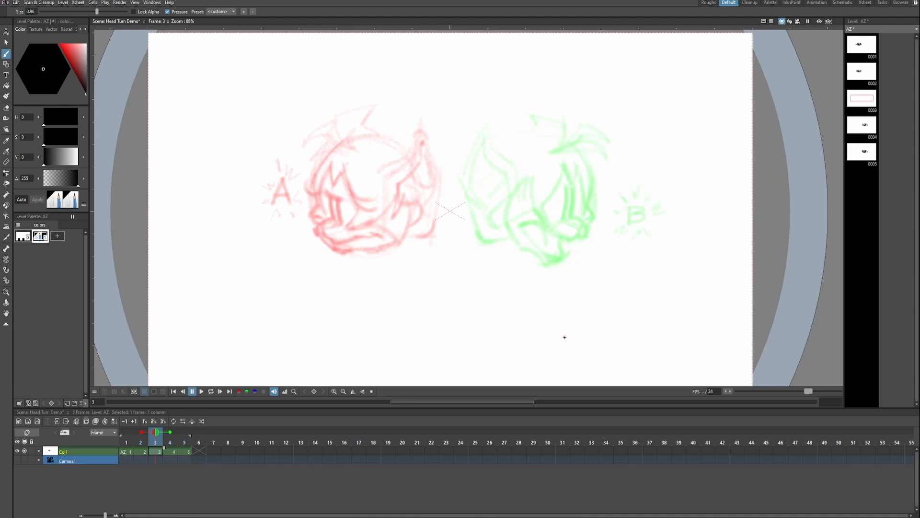
drag(564, 337, 553, 331)
key(Right)
key(Right)
key(Left)
key(Left)
key(Left)
key(Right)
key(Right)
key(Left)
- Increase the brush size to 1.74 for the frame 3 sketch
drag(499, 205, 538, 225)
key(i)
key(i)
key(i)
key(i)
key(i)
key(i)
key(i)
key(i)
key(i)
key(i)
key(i)
key(i)
key(i)
- Sketch a round head construction circle midway between the A and B onion skins on frame 3, undoing unwanted strokes
drag(491, 187, 450, 277)
key(ctrl+z)
mouse_move(513, 170)
mouse_down()
mouse_move(467, 277)
mouse_move(501, 274)
mouse_up()
mouse_move(472, 168)
mouse_down()
mouse_move(435, 261)
mouse_move(509, 281)
mouse_up()
key(ctrl+z)
key(ctrl+z)
mouse_move(470, 172)
mouse_down()
mouse_move(481, 278)
mouse_move(495, 282)
mouse_up()
key(ctrl+z)
key(ctrl+z)
drag(432, 247, 479, 282)
key(ctrl+z)
mouse_move(431, 203)
mouse_down()
mouse_move(502, 179)
mouse_move(539, 229)
mouse_up()
key(ctrl+z)
mouse_move(448, 188)
mouse_down()
mouse_move(505, 180)
mouse_move(488, 278)
mouse_up()
mouse_move(530, 207)
mouse_down()
mouse_move(512, 274)
mouse_move(439, 268)
mouse_up()
- Check the neighbouring frames, then freehand-select the frame 3 head circle and adjust its position and size
key(comma)
key(period)
key(s)
mouse_move(541, 165)
mouse_down()
mouse_move(528, 321)
mouse_move(558, 304)
mouse_move(570, 336)
mouse_move(593, 292)
mouse_move(635, 286)
mouse_move(565, 300)
mouse_up()
drag(550, 306, 551, 306)
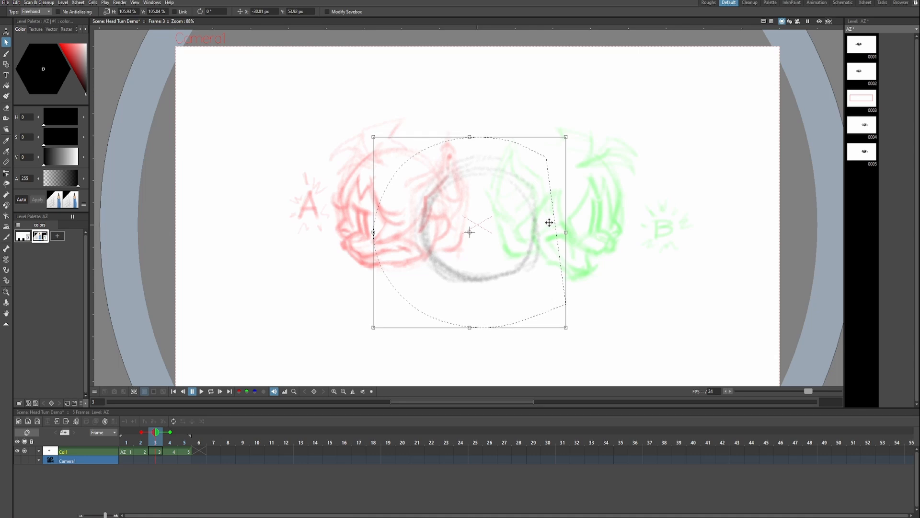
drag(470, 137, 469, 141)
key(b)
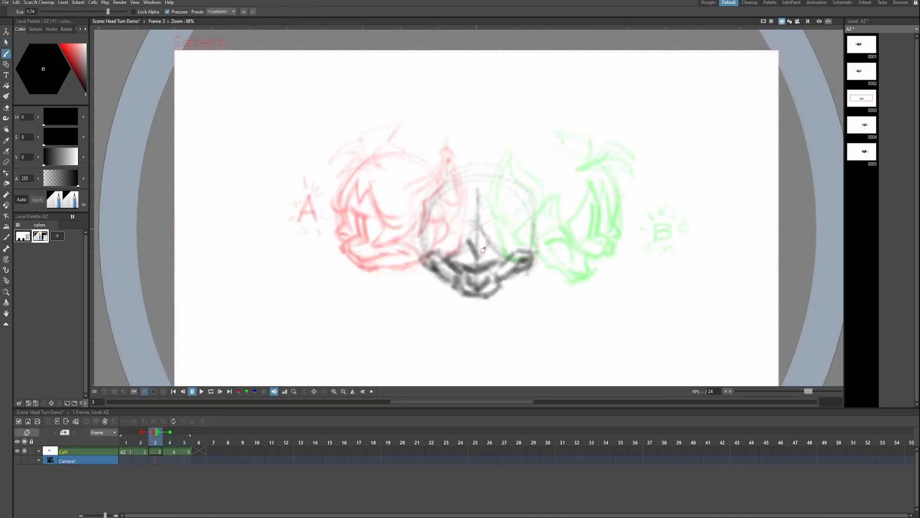
- Undo the last nose stroke on the front-facing head and try a replacement stroke
key(ctrl+z)
drag(485, 242, 477, 259)
key(ctrl+z)
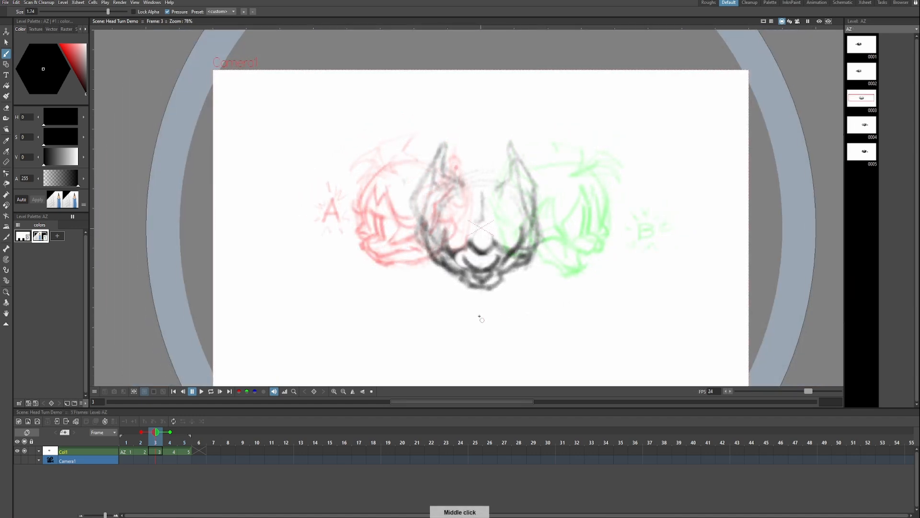
- Write the label AB below the front-facing head on frame 3, redoing the first stroke
mouse_move(470, 306)
mouse_down()
mouse_move(461, 325)
mouse_move(468, 307)
mouse_move(463, 323)
mouse_move(479, 326)
mouse_up()
key(ctrl+z)
mouse_move(464, 319)
mouse_down()
mouse_move(485, 328)
mouse_move(486, 315)
mouse_up()
drag(486, 315, 505, 328)
key(comma)
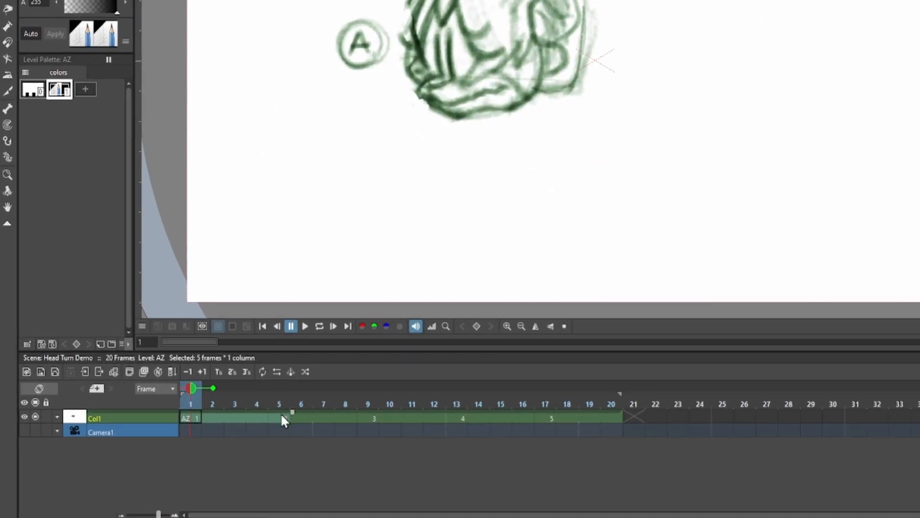
- Undo the last timing change and reframe the cells of all five AZ drawings on 4's
key(ctrl+z)
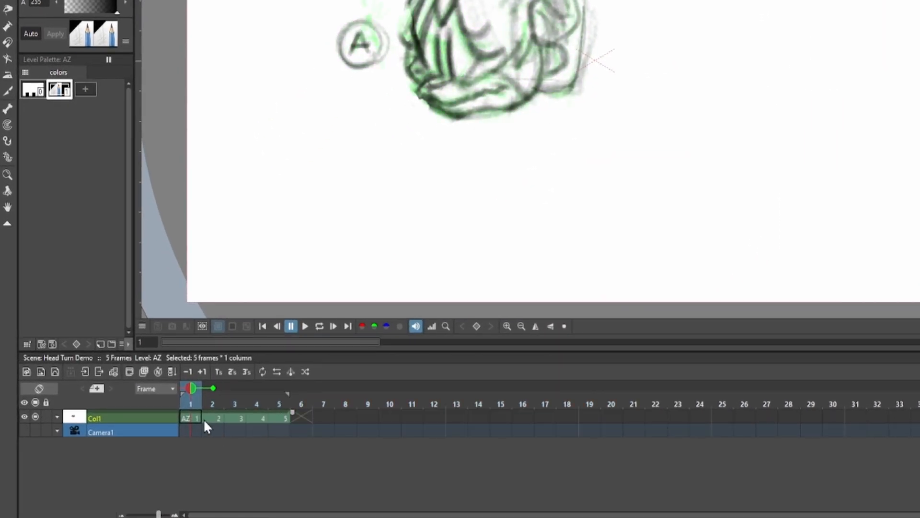
click(188, 420)
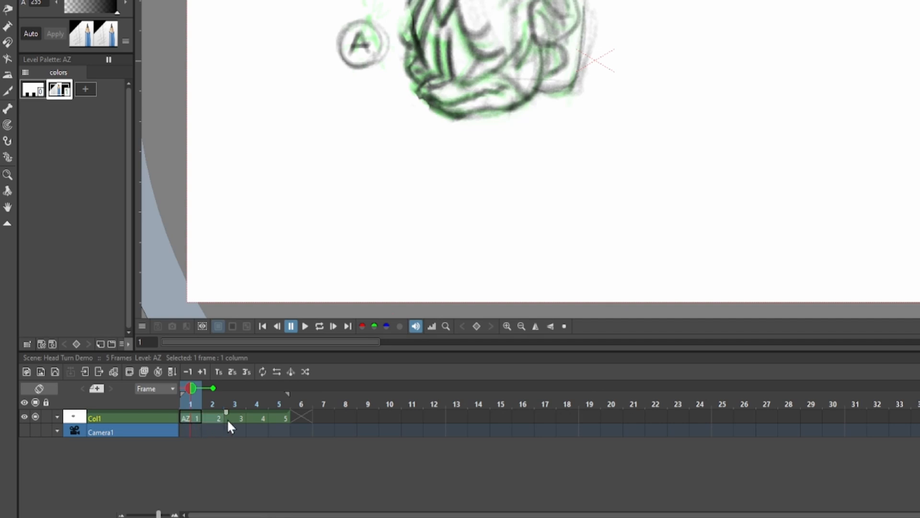
shift+click(276, 417)
right_click(276, 416)
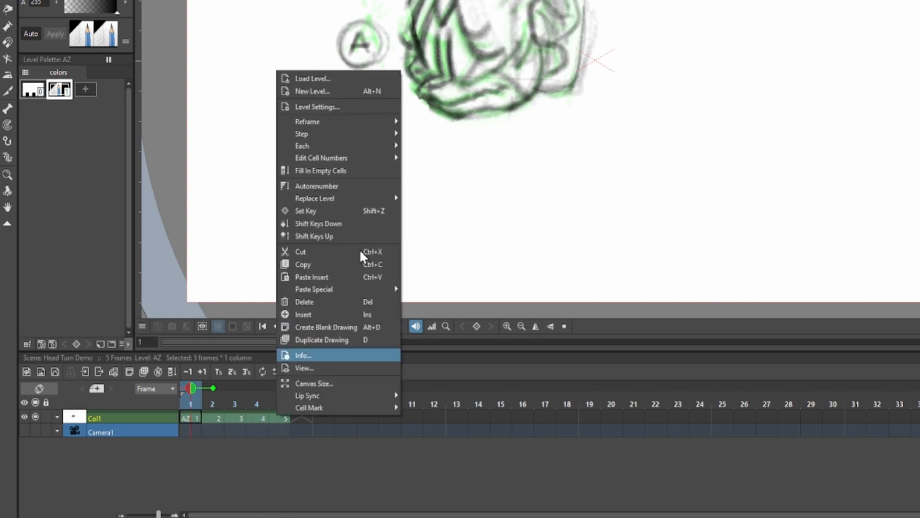
click(459, 163)
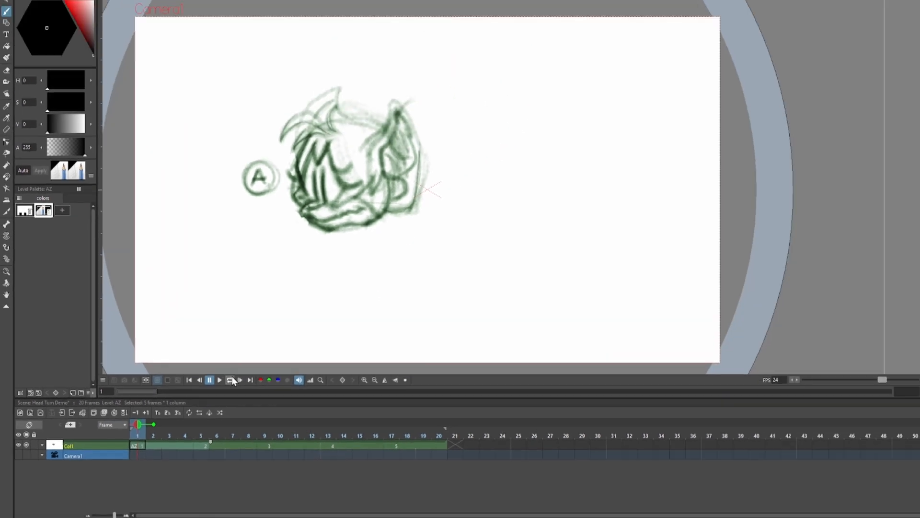
- Play the reframed head turn in a loop, stop it and step back to frame 1
click(320, 326)
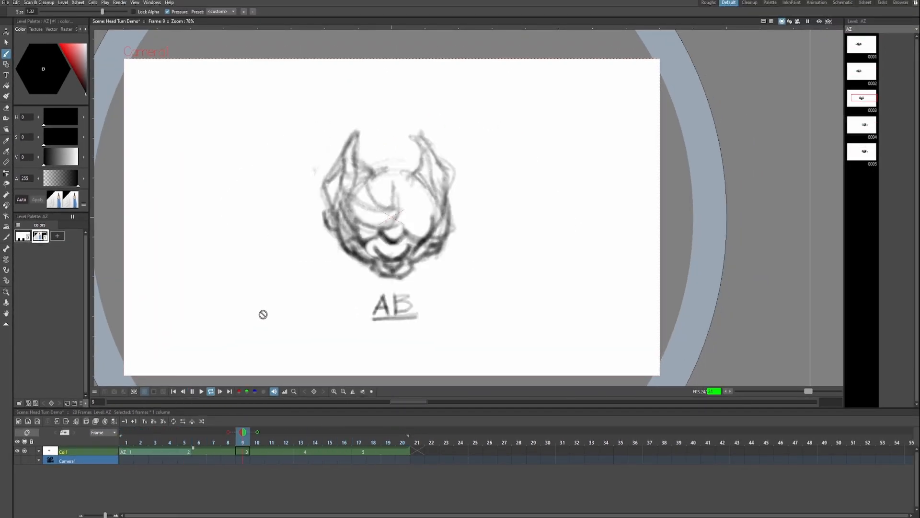
click(211, 392)
key(comma)
key(comma)
key(comma)
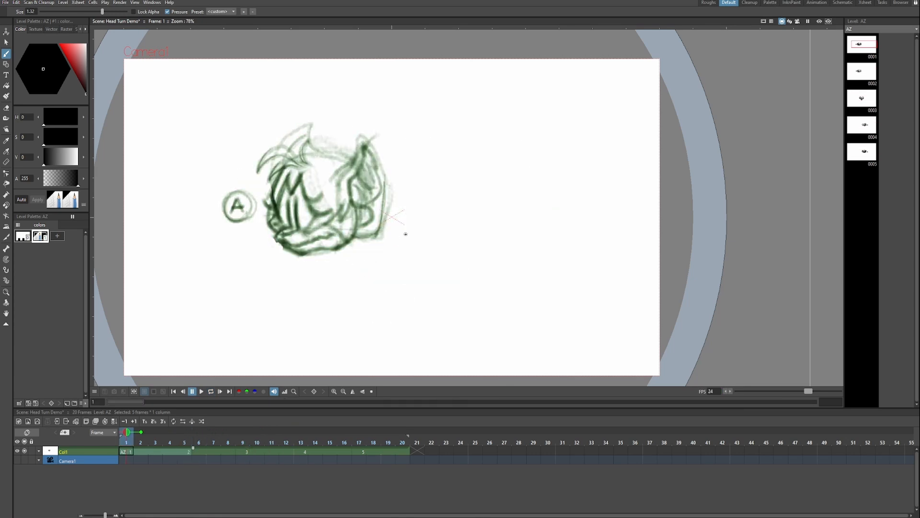
- Save the scene and go to the B key drawing at frame 17
key(ctrl+s)
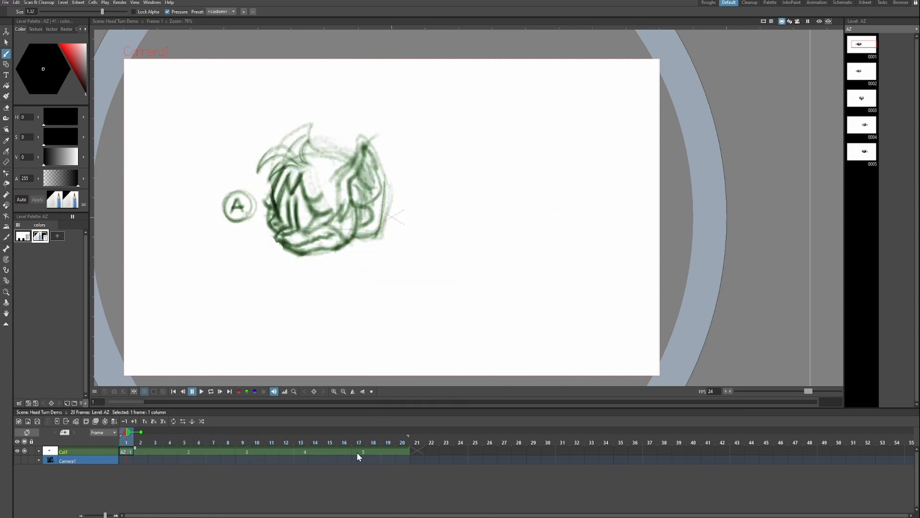
click(357, 453)
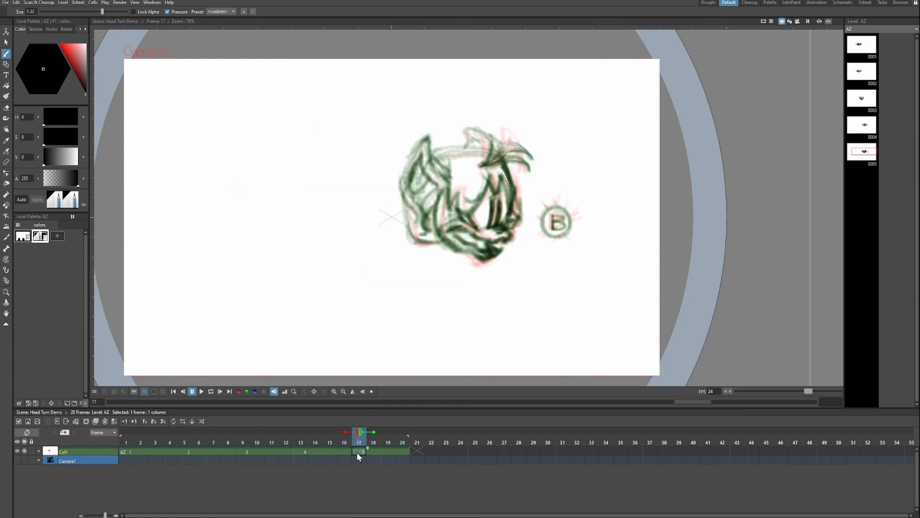
drag(618, 284, 644, 288)
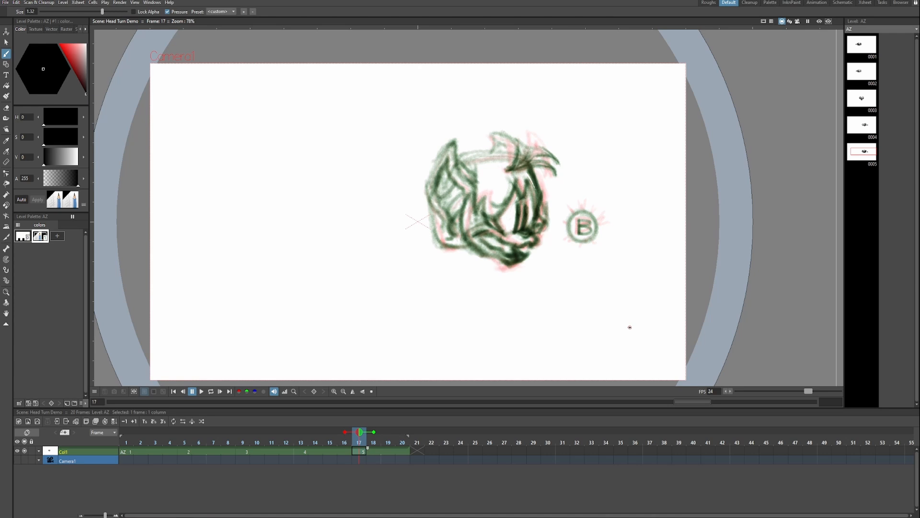
- Flip back and forth through the head turn between frames 17 and 1 to check the motion, ending on frame 1
drag(630, 327, 641, 327)
key(Left)
key(Left)
key(Left)
key(Left)
key(Left)
key(Left)
key(Left)
key(Left)
key(Left)
key(Left)
key(Left)
key(Left)
key(Left)
key(Left)
key(Right)
key(Right)
key(Right)
key(Right)
key(Right)
key(Right)
key(Right)
key(Right)
key(Right)
key(Right)
key(Right)
key(Right)
key(Right)
key(Right)
key(Right)
key(Left)
key(Left)
key(Left)
key(Left)
key(Left)
key(Left)
key(Left)
key(Left)
key(Left)
key(Left)
key(Left)
key(Left)
key(Left)
key(Left)
key(Left)
key(Left)
key(Left)
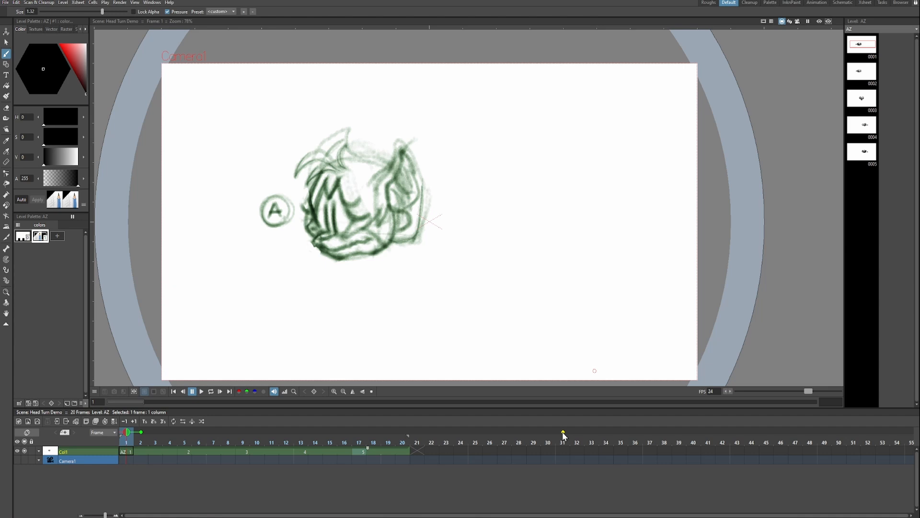
key(Right)
key(Right)
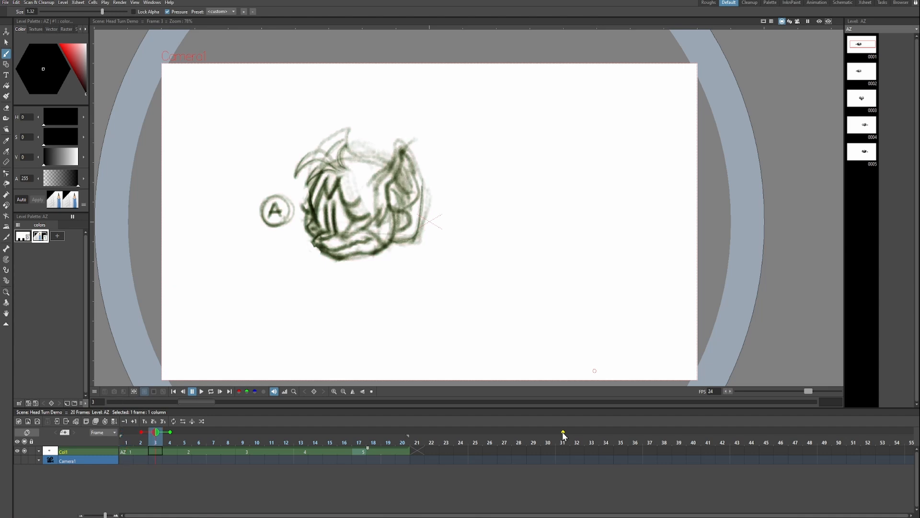
key(Left)
key(Left)
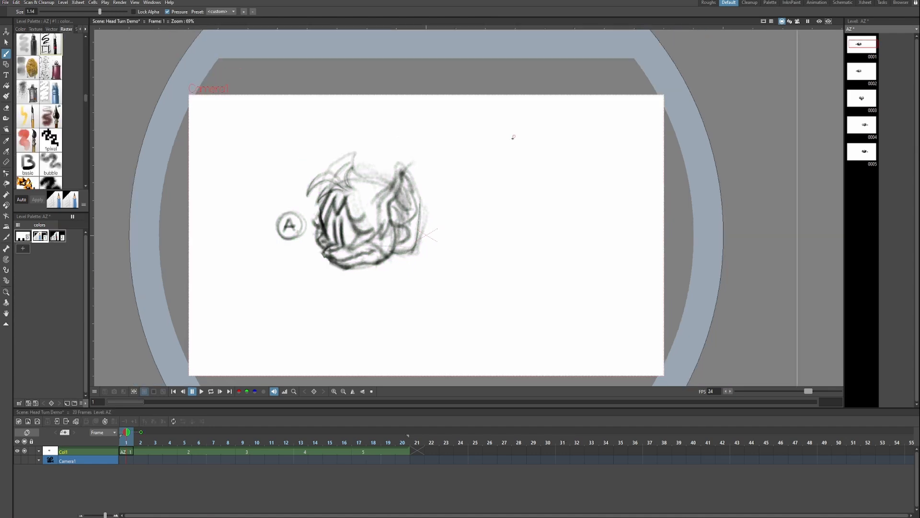
- Draw a vertical timing-chart line on frame 1 with a circled A above it and an A with accent marks below, undoing one stray stroke
mouse_move(514, 138)
mouse_down()
mouse_move(505, 160)
mouse_move(521, 160)
mouse_move(521, 141)
mouse_move(528, 163)
mouse_move(512, 190)
mouse_move(508, 281)
mouse_move(519, 297)
mouse_up()
key(ctrl+z)
drag(501, 291, 516, 290)
drag(495, 278, 500, 280)
mouse_move(523, 274)
mouse_down()
mouse_move(518, 281)
mouse_move(531, 283)
mouse_up()
drag(504, 299, 516, 305)
drag(487, 300, 499, 309)
drag(516, 279, 536, 301)
drag(508, 279, 500, 295)
drag(509, 279, 518, 296)
drag(502, 290, 515, 290)
- Add the end tick and an upper tick labelled 3 to the timing chart on frame 1
drag(500, 271, 516, 272)
drag(506, 187, 521, 187)
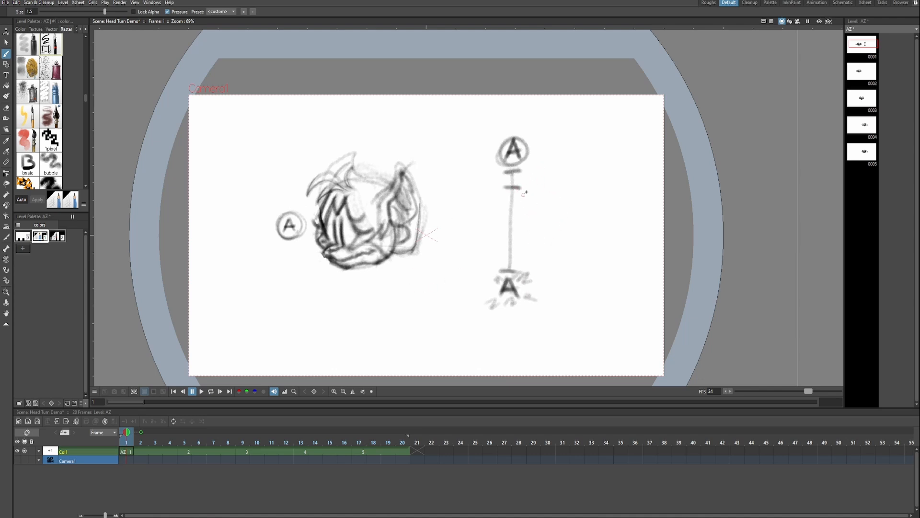
mouse_move(528, 184)
mouse_down()
mouse_move(541, 190)
mouse_move(533, 197)
mouse_up()
- Replace the chart's A letters with 1 in the circle and 5 at the lower end, using a 1.2 brush, and save the scene
key(e)
drag(509, 144, 516, 154)
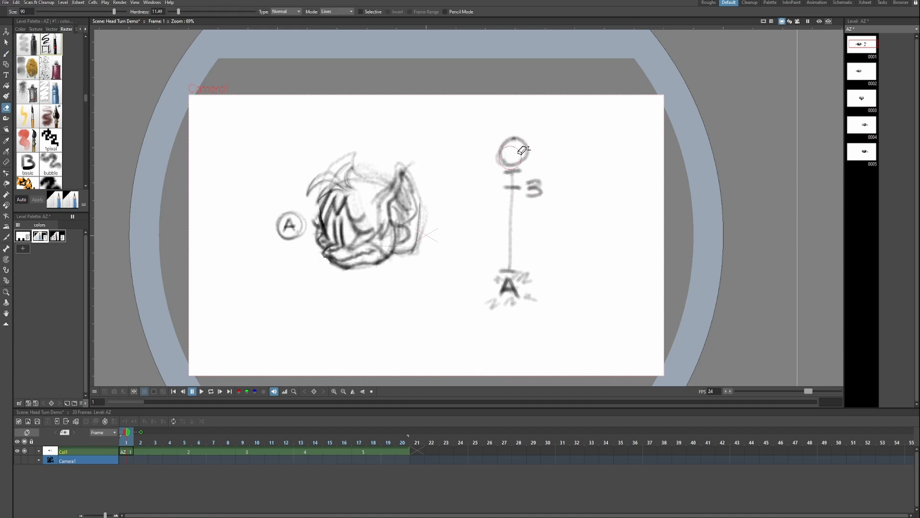
drag(504, 287, 517, 277)
key(b)
key(u)
key(u)
key(u)
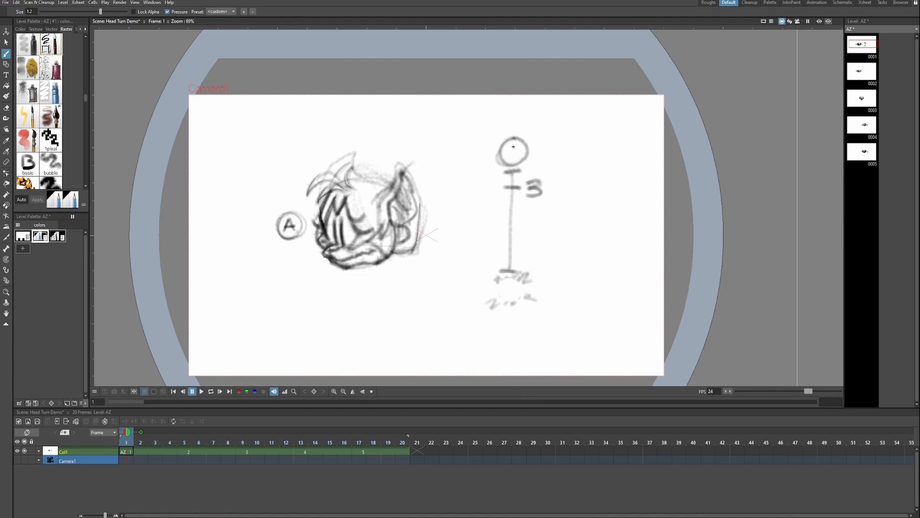
mouse_move(513, 143)
mouse_down()
mouse_move(513, 161)
mouse_move(508, 151)
mouse_up()
mouse_move(507, 287)
mouse_down()
mouse_move(506, 296)
mouse_move(509, 280)
mouse_up()
key(ctrl+s)
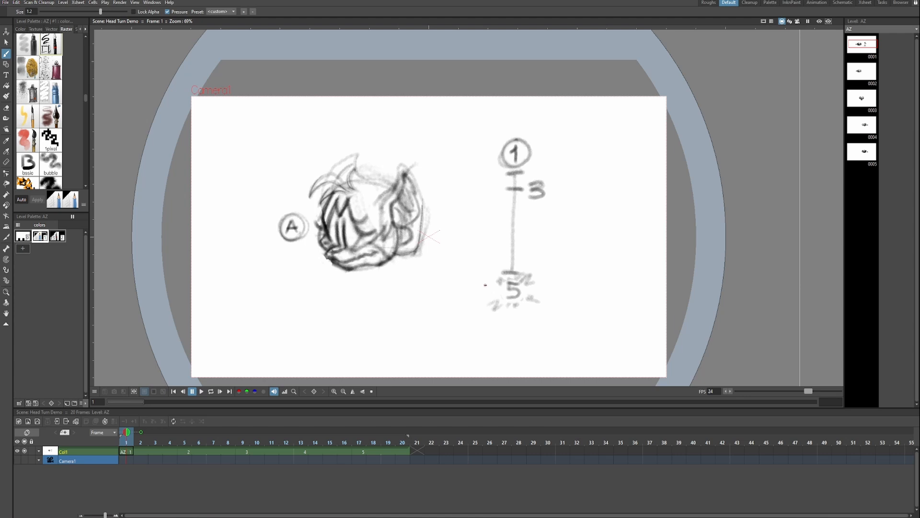
- Flip forward from frame 1 through the following frames and back to compare the drawings with the chart
middle_click(485, 285)
key(Right)
key(Right)
key(Right)
key(Right)
key(Right)
key(Left)
key(Left)
key(Left)
key(Left)
key(Left)
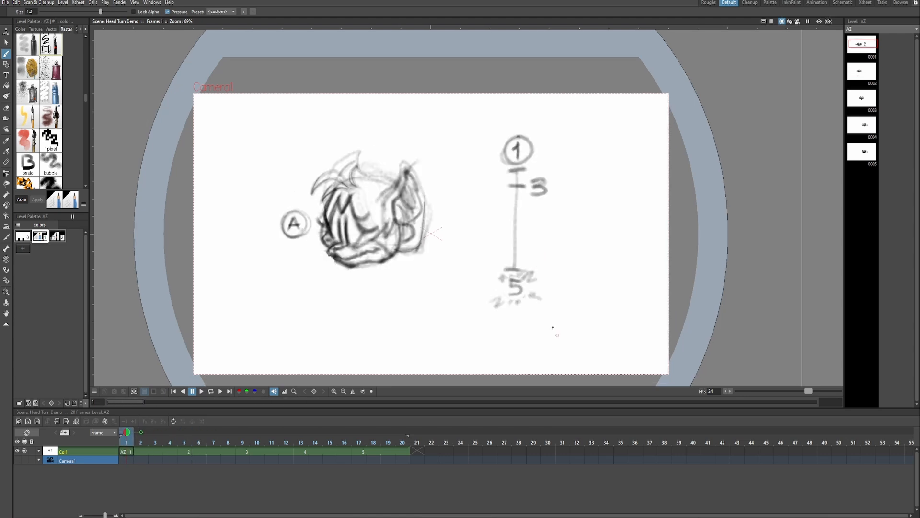
middle_click(532, 181)
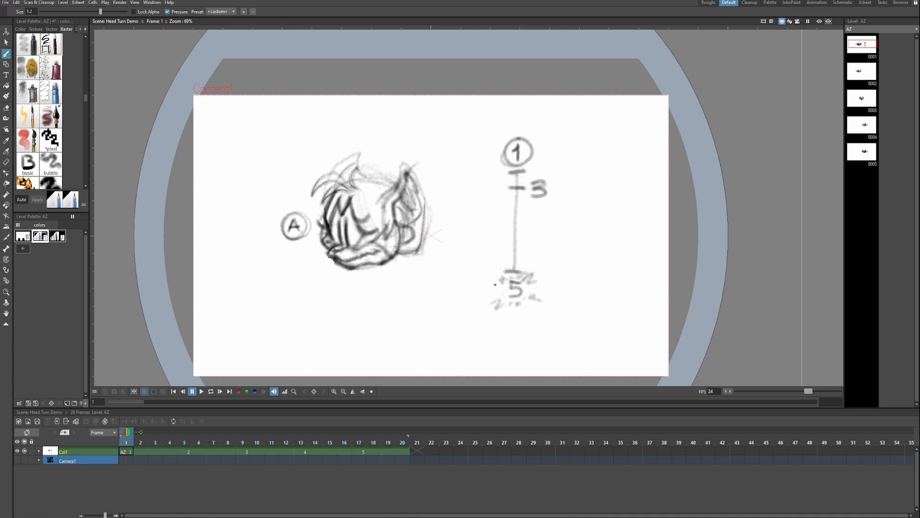
middle_click(583, 244)
middle_click(600, 294)
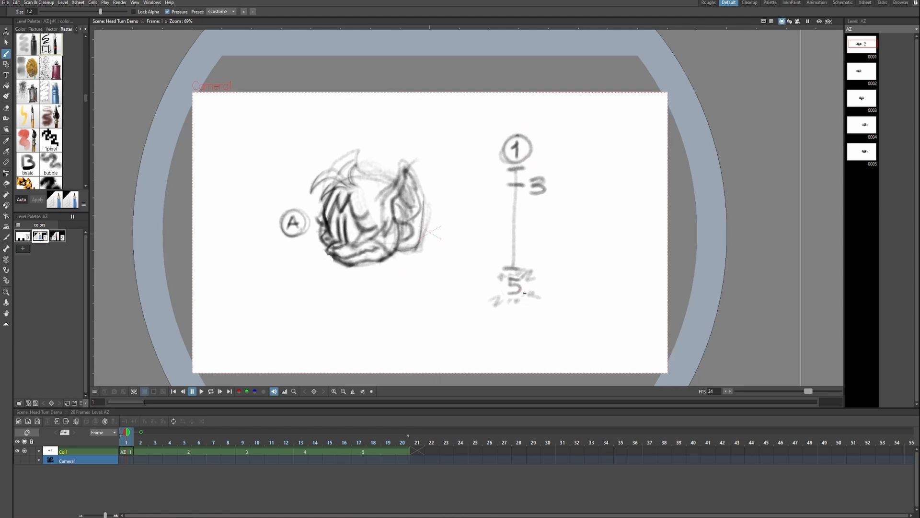
- Draw a second timing chart beside the head on frame 5, with a vertical line running from 5 down to 13
mouse_move(528, 143)
mouse_down()
mouse_move(523, 154)
mouse_move(541, 142)
mouse_up()
mouse_move(520, 167)
mouse_down()
mouse_move(531, 168)
mouse_move(522, 278)
mouse_up()
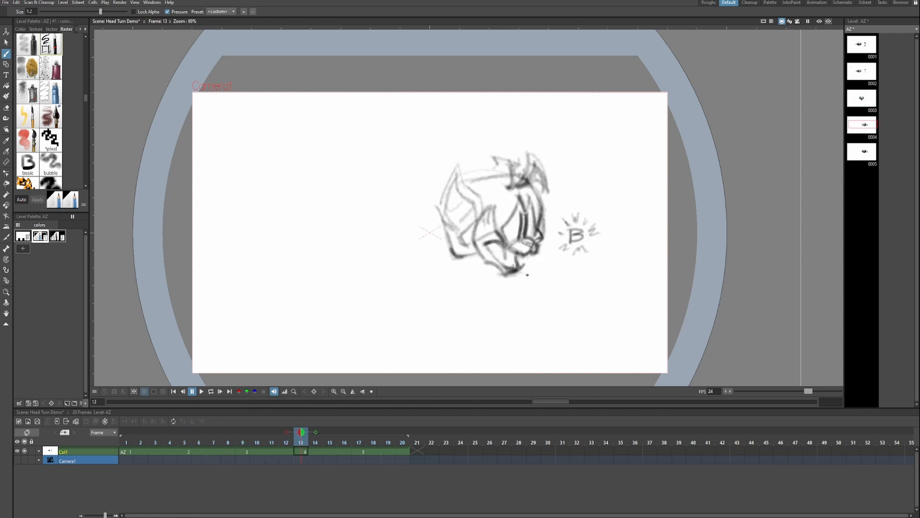
mouse_move(517, 278)
mouse_down()
mouse_move(515, 299)
mouse_move(527, 290)
mouse_move(521, 297)
mouse_up()
- Flip between the A, breakdown and B drawings to check the spacing, ending on frame 3
key(Right)
key(Left)
key(Left)
key(Left)
key(Right)
key(Right)
key(Right)
key(Left)
key(Left)
key(Left)
key(Left)
key(Left)
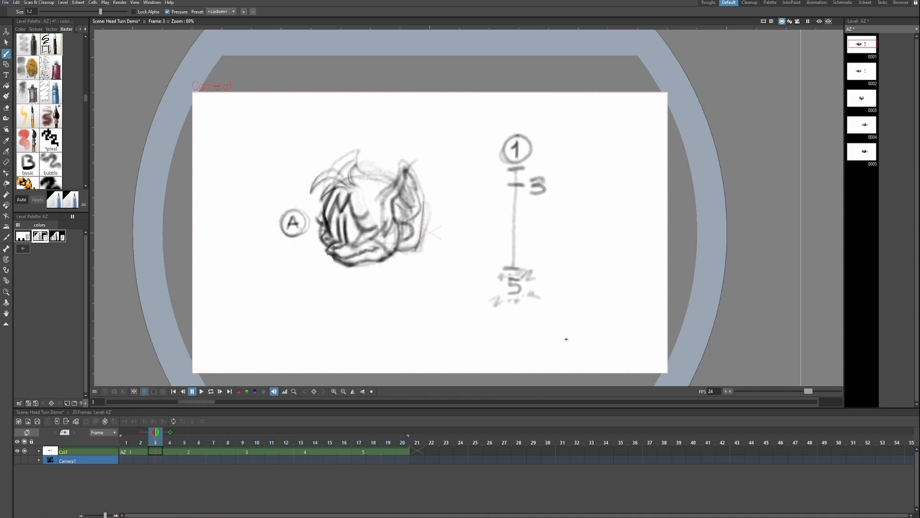
- Select the 1-to-5 timing chart on the A key drawing and move it farther away from the head, toward the canvas edge
key(s)
mouse_move(551, 121)
mouse_down()
mouse_move(457, 211)
mouse_move(592, 287)
mouse_up()
mouse_move(548, 291)
mouse_down()
mouse_move(653, 288)
mouse_move(617, 298)
mouse_up()
key(b)
- On frame 5, add accent marks around the chart's 13 and label the middle tick with an underlined 9
key(Right)
key(Right)
key(Right)
key(Right)
mouse_move(615, 301)
mouse_down()
mouse_move(628, 310)
mouse_move(652, 289)
mouse_up()
drag(640, 294, 652, 297)
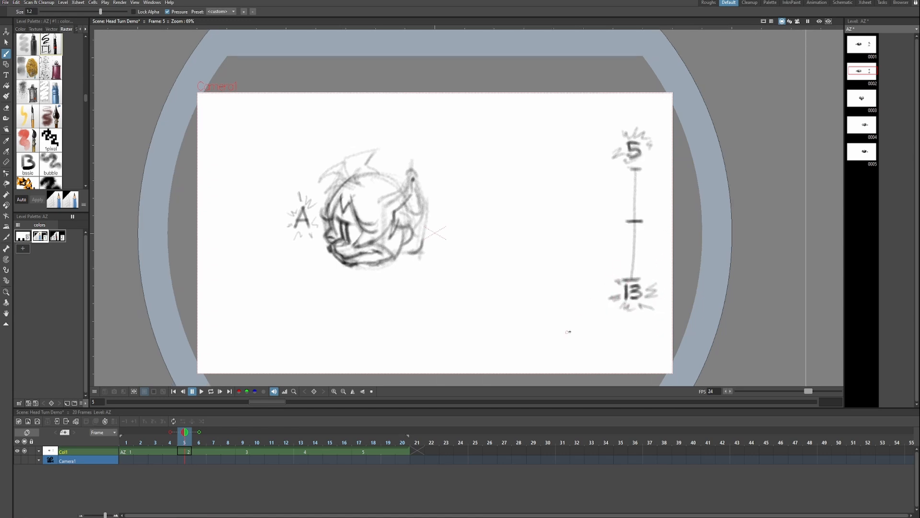
mouse_move(658, 212)
mouse_down()
mouse_move(648, 220)
mouse_move(658, 218)
mouse_move(654, 231)
mouse_move(662, 239)
mouse_up()
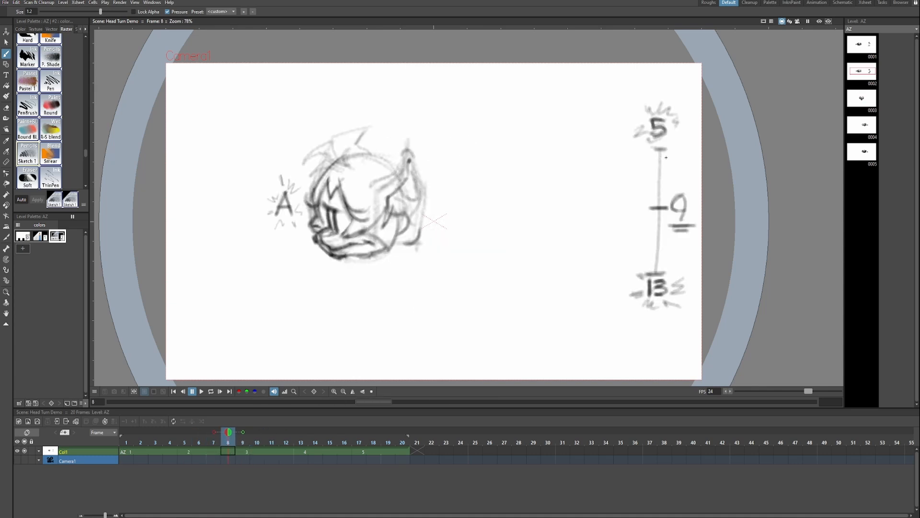
- Add ticks labelled 7 and 11 to the 5-to-13 chart on frame 5, undoing the unwanted strokes
mouse_move(651, 162)
mouse_down()
mouse_move(672, 161)
mouse_move(677, 172)
mouse_move(684, 158)
mouse_move(677, 170)
mouse_up()
key(ctrl+z)
key(Left)
key(Left)
key(ctrl+z)
mouse_move(665, 261)
mouse_down()
mouse_move(651, 262)
mouse_move(678, 271)
mouse_up()
key(ctrl+z)
- Go to frame 13 and flip forward to the B key drawing and back to compare the two poses
click(300, 442)
key(Right)
key(Right)
key(Right)
key(Right)
key(Right)
key(Left)
key(Left)
key(Left)
key(Left)
key(Left)
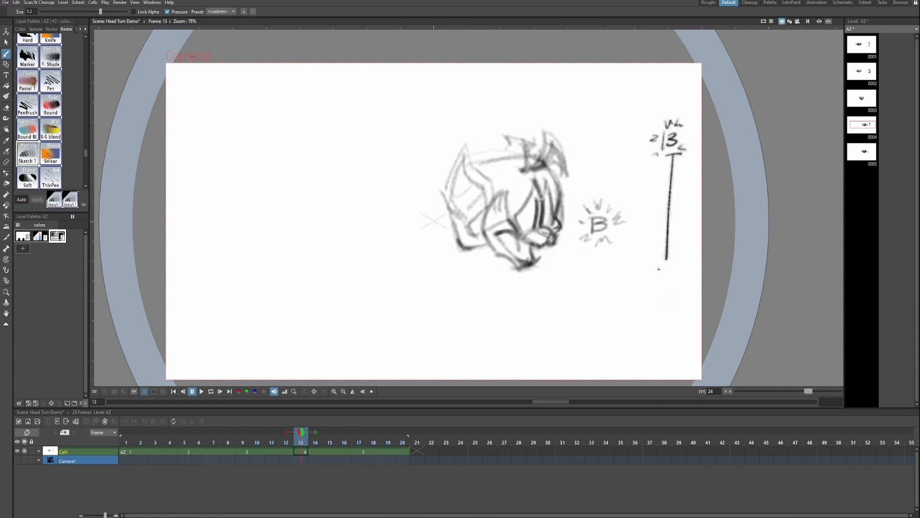
- Finish the timing chart starting at 13 on frame 13 by adding its lower end label and tick, undoing the last stroke
drag(659, 271, 658, 287)
mouse_move(662, 273)
mouse_down()
mouse_move(674, 272)
mouse_move(658, 292)
mouse_move(705, 305)
mouse_up()
mouse_move(676, 242)
mouse_down()
mouse_move(658, 243)
mouse_move(679, 242)
mouse_up()
key(ctrl+z)
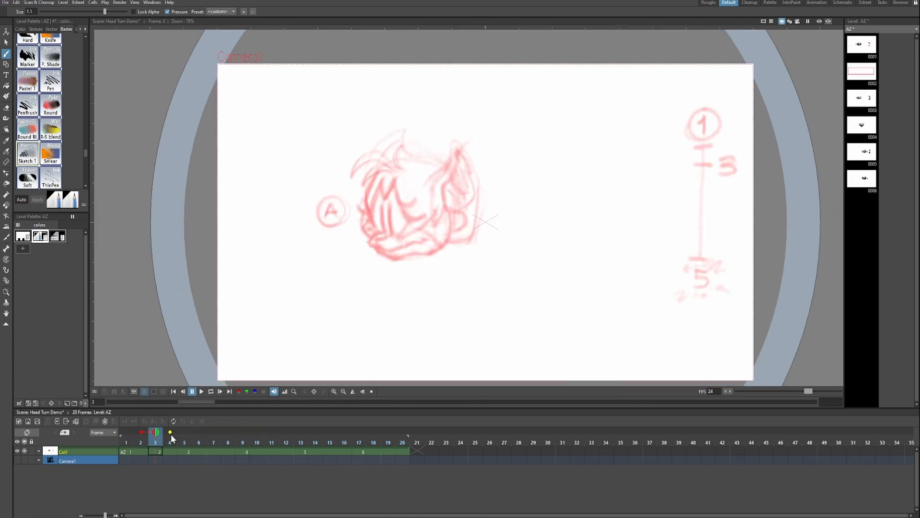
- Extend the forward onion skin by two frames to overlay the frame 5 drawing on the blank frame 3 drawing, checking it on frame 5
click(185, 432)
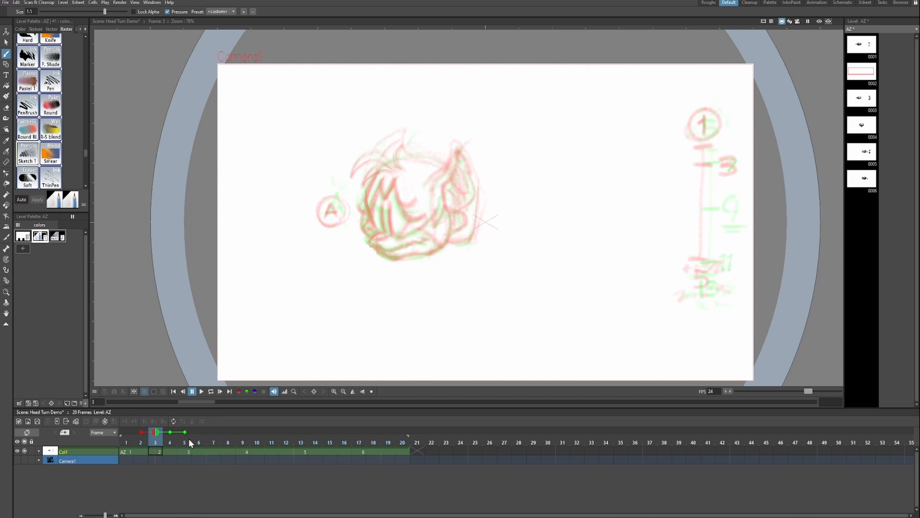
click(181, 441)
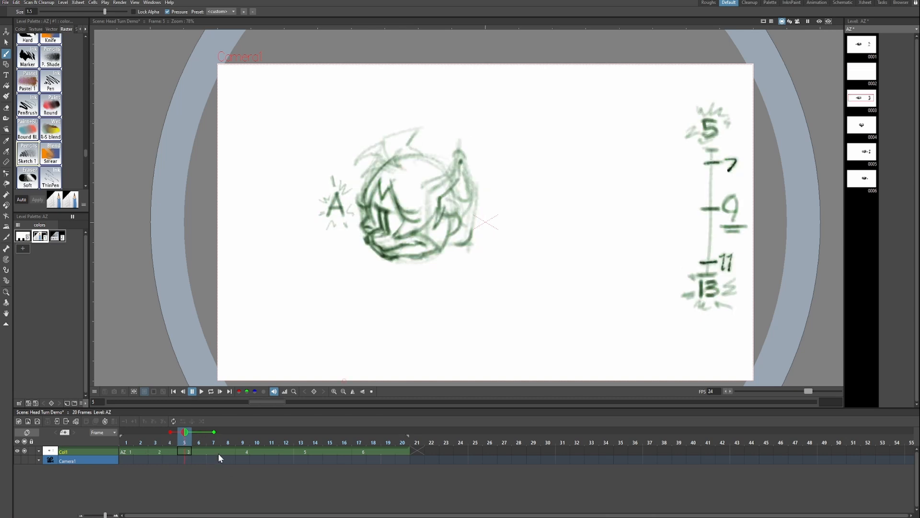
key(Left)
key(Left)
key(Left)
key(Right)
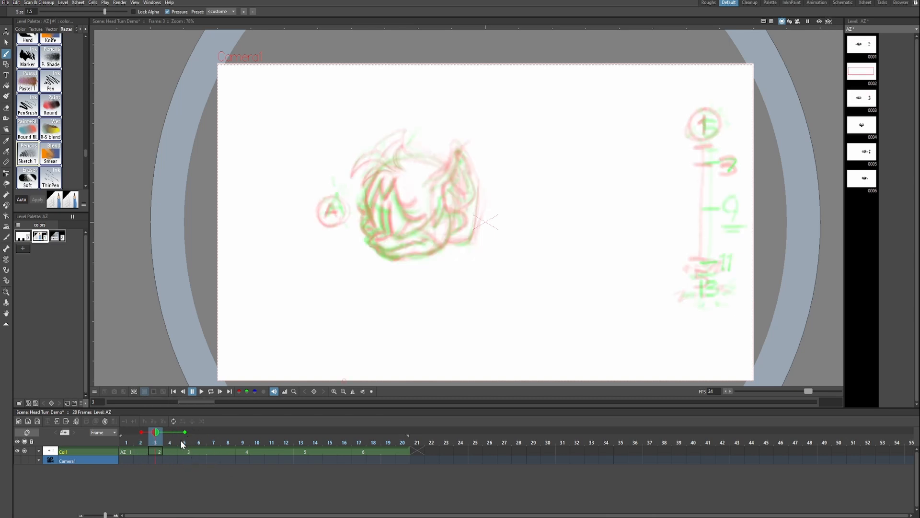
- Flip between frame 3 and its neighbouring frames to compare the two A heads
scroll(340, 184, up, 4)
key(Left)
key(Right)
key(Right)
key(Left)
key(Left)
key(Left)
scroll(429, 288, down, 3)
key(Right)
key(Right)
- Reduce the brush size to 1.02 and draw the eye outline of the frame 3 in-between over the onion-skinned heads
drag(431, 290, 476, 265)
scroll(426, 180, up, 2)
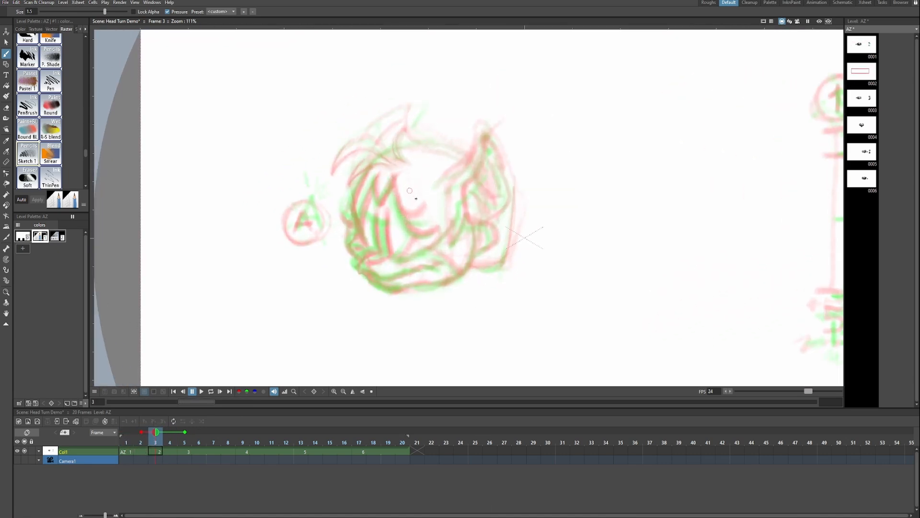
right_click(425, 225)
middle_click(425, 225)
drag(491, 194, 488, 194)
key(u)
key(u)
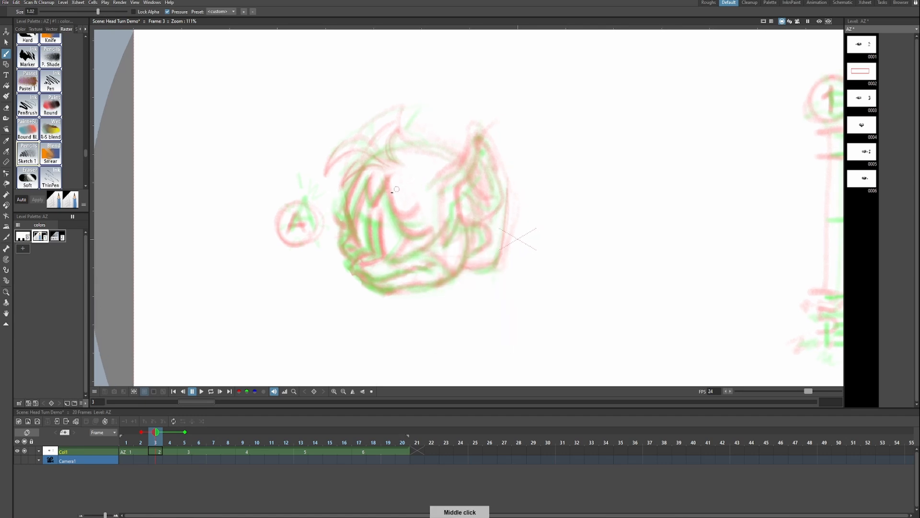
drag(387, 183, 407, 236)
drag(390, 203, 407, 235)
drag(387, 184, 393, 203)
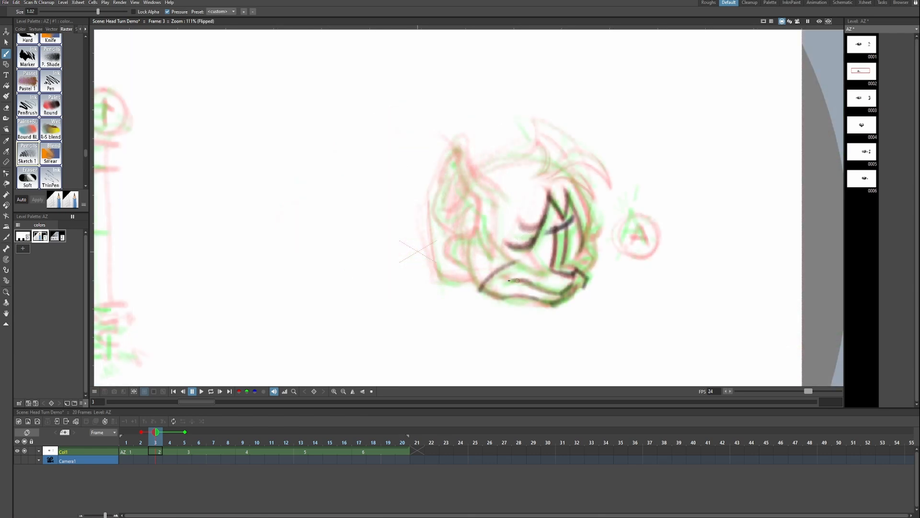
- Draw the mouth and ear lines of the frame 3 in-between head and label the drawing 3
drag(505, 280, 516, 273)
mouse_move(493, 280)
mouse_down()
mouse_move(581, 261)
mouse_move(500, 280)
mouse_move(523, 276)
mouse_up()
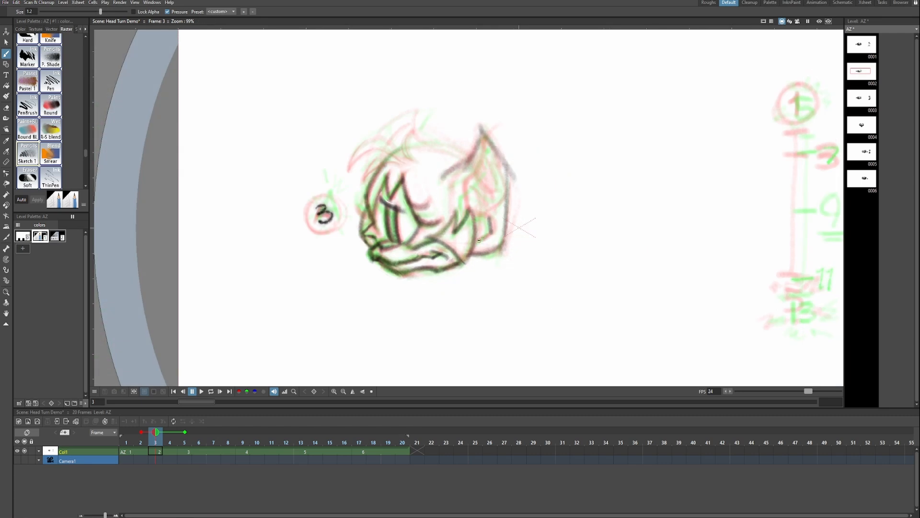
drag(494, 242, 477, 233)
mouse_move(492, 216)
mouse_down()
mouse_move(486, 234)
mouse_move(473, 218)
mouse_up()
mouse_move(471, 178)
mouse_down()
mouse_move(461, 222)
mouse_move(460, 194)
mouse_move(484, 149)
mouse_up()
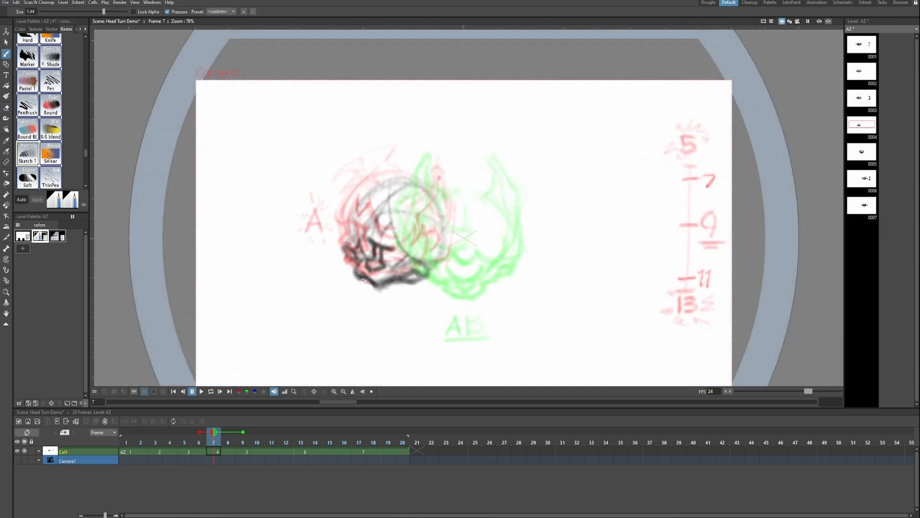
- Sketch the chin and remaining head lines of the frame 7 in-between and flip to the neighbouring drawing to compare
drag(363, 280, 377, 287)
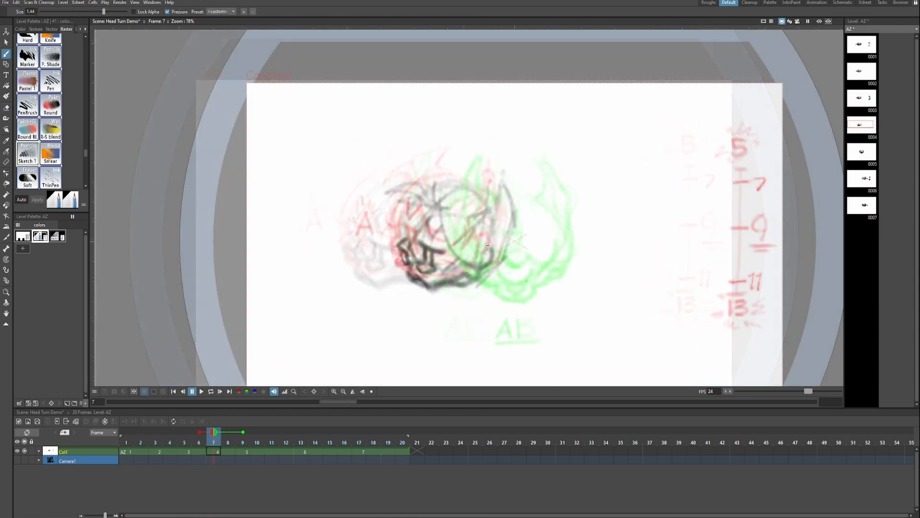
key(comma)
key(period)
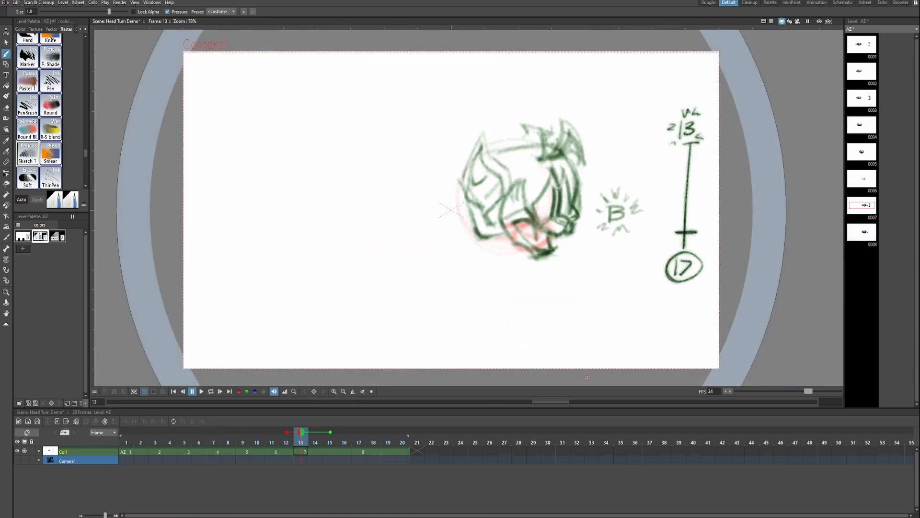
- Flip through the drawings before frame 13, undo the last stroke and redraw the jaw and cheek lines of the frame 11 head
key(comma)
key(comma)
key(comma)
key(comma)
key(period)
key(period)
key(ctrl+z)
drag(468, 238, 518, 250)
drag(480, 236, 502, 236)
mouse_move(558, 198)
mouse_down()
mouse_move(551, 224)
mouse_move(510, 227)
mouse_up()
drag(469, 240, 519, 250)
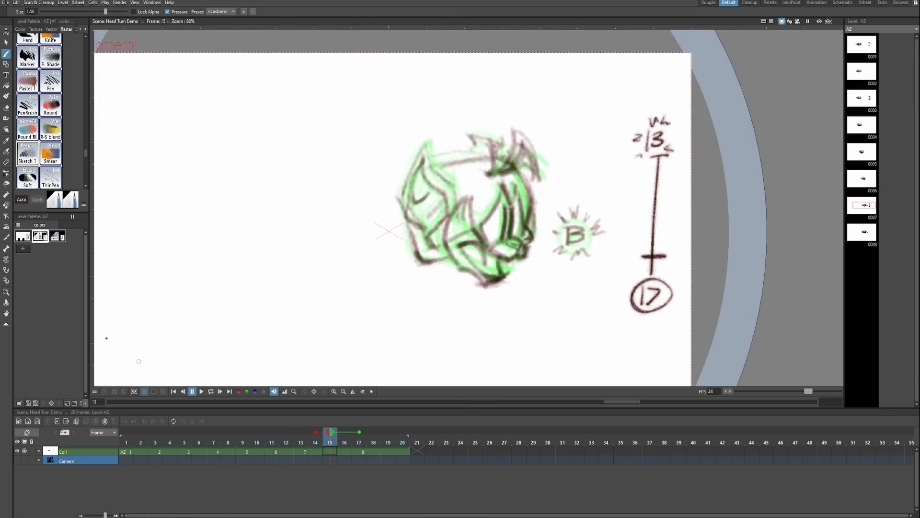
- Select palette style #2 and label the lower tick of frame 13's timing chart 15, undoing the misplaced strokes
click(57, 236)
drag(672, 253, 672, 269)
drag(681, 251, 681, 258)
key(ctrl+z)
key(ctrl+z)
key(Left)
key(Left)
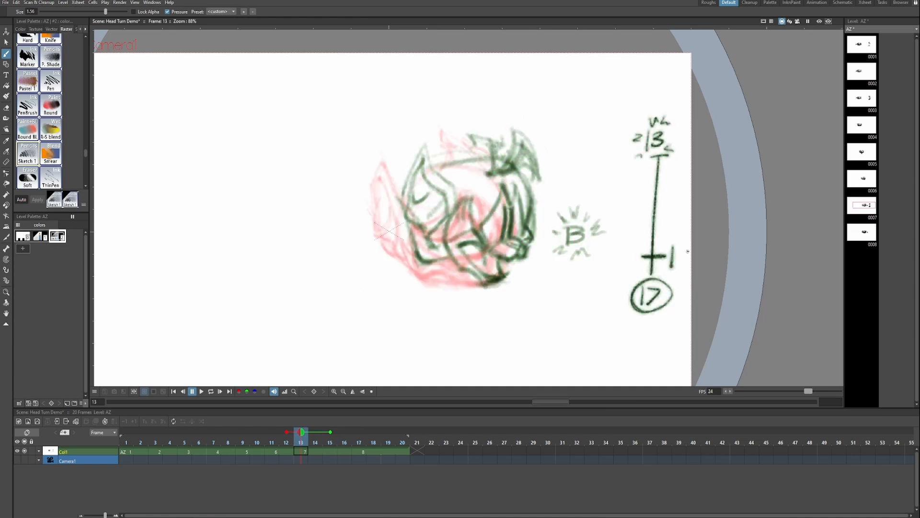
key(ctrl+z)
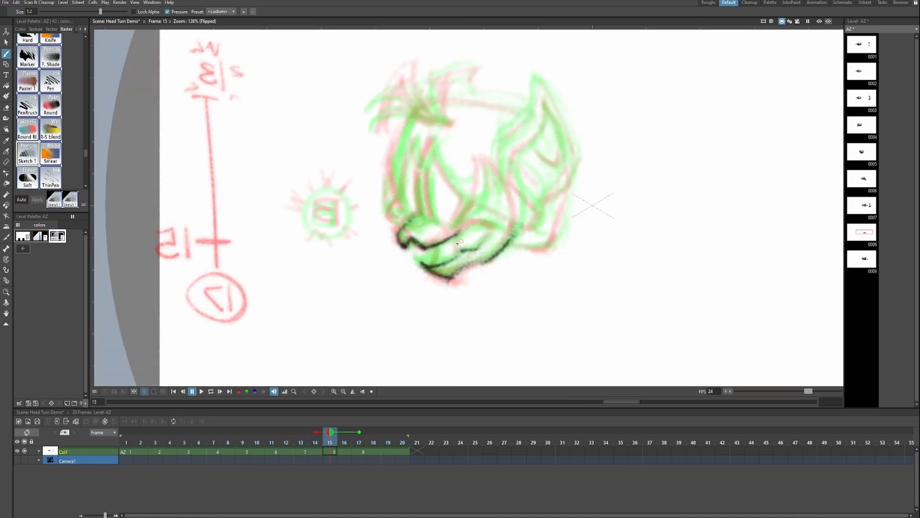
- Enlarge the brush and draw the top-of-head line and cheek of the frame 15 in-between, redoing the head line once
key(p)
key(p)
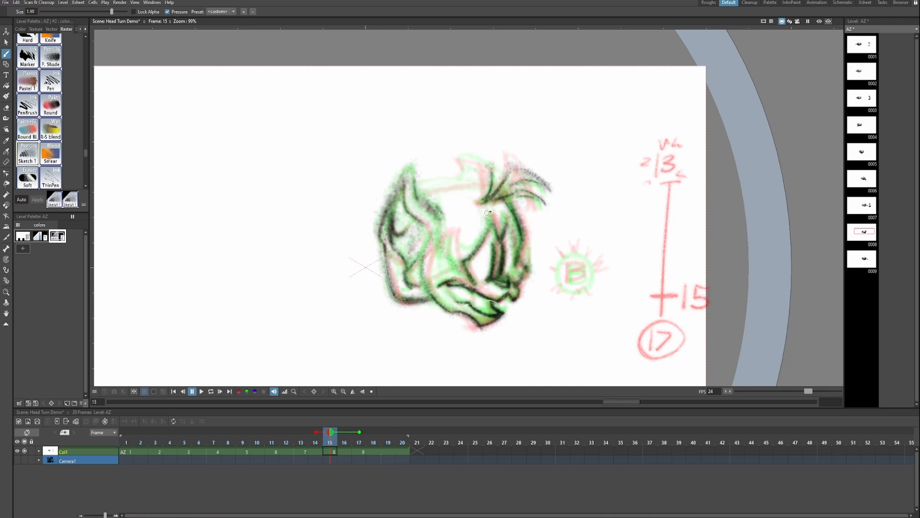
mouse_move(423, 193)
mouse_down()
mouse_move(498, 198)
mouse_move(443, 183)
mouse_move(492, 184)
mouse_up()
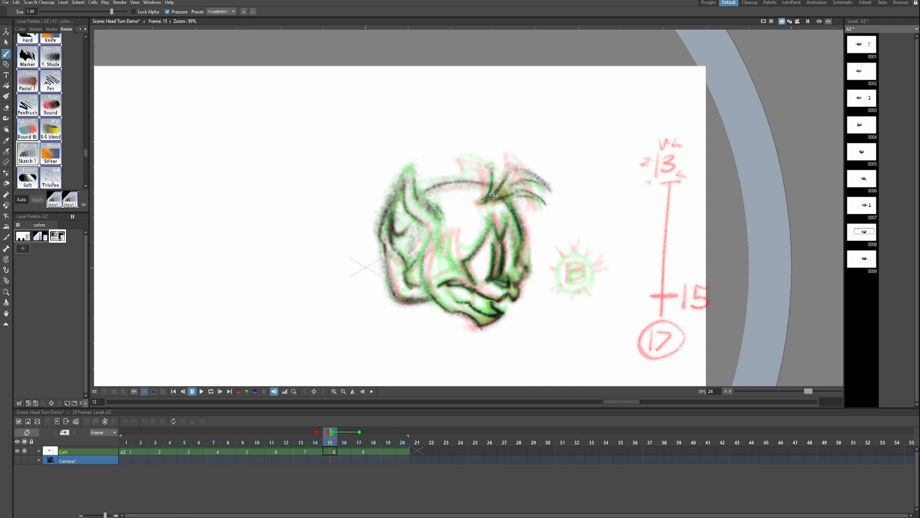
key(ctrl+z)
key(ctrl+z)
drag(423, 192, 482, 181)
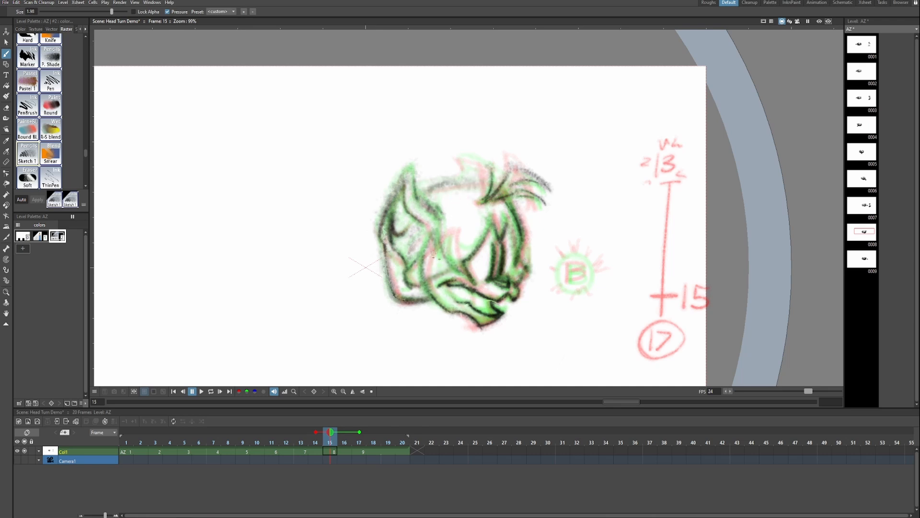
drag(433, 235, 440, 257)
- Play the head turn animation in a loop from frame 1 to review the in-betweens
scroll(480, 256, down, 1)
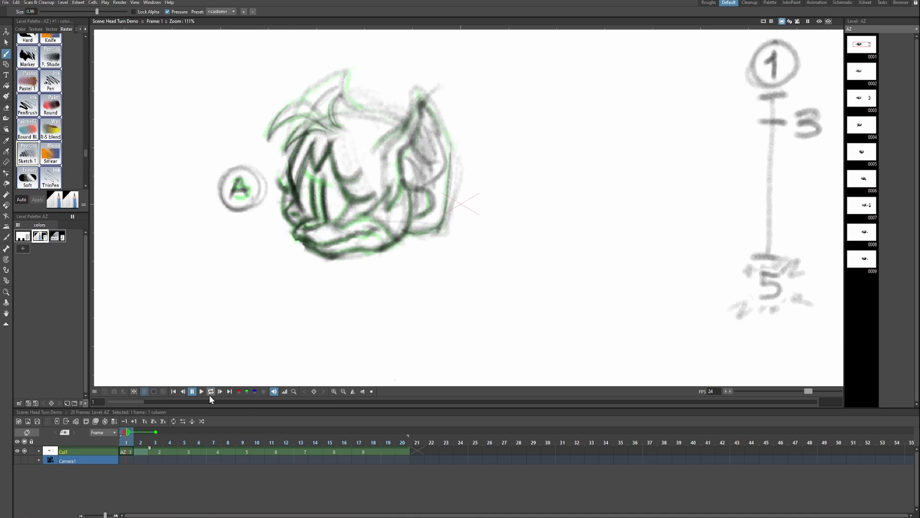
click(211, 391)
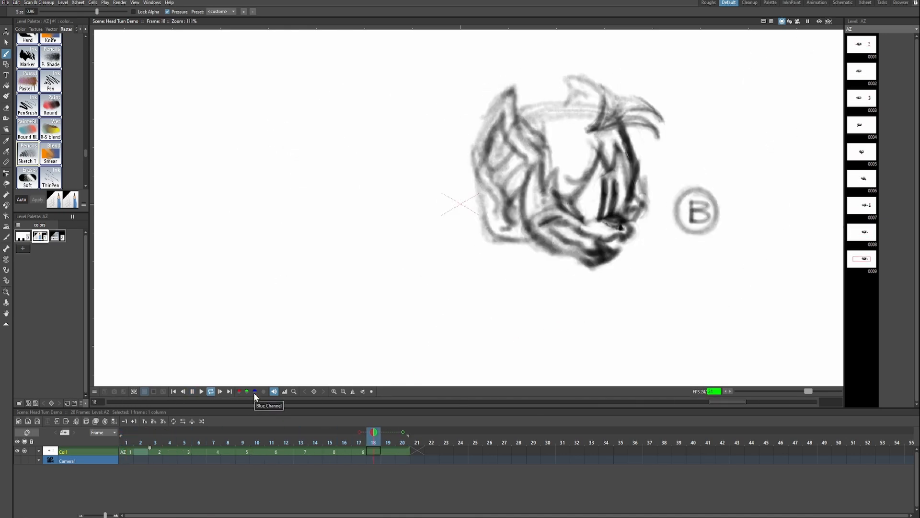